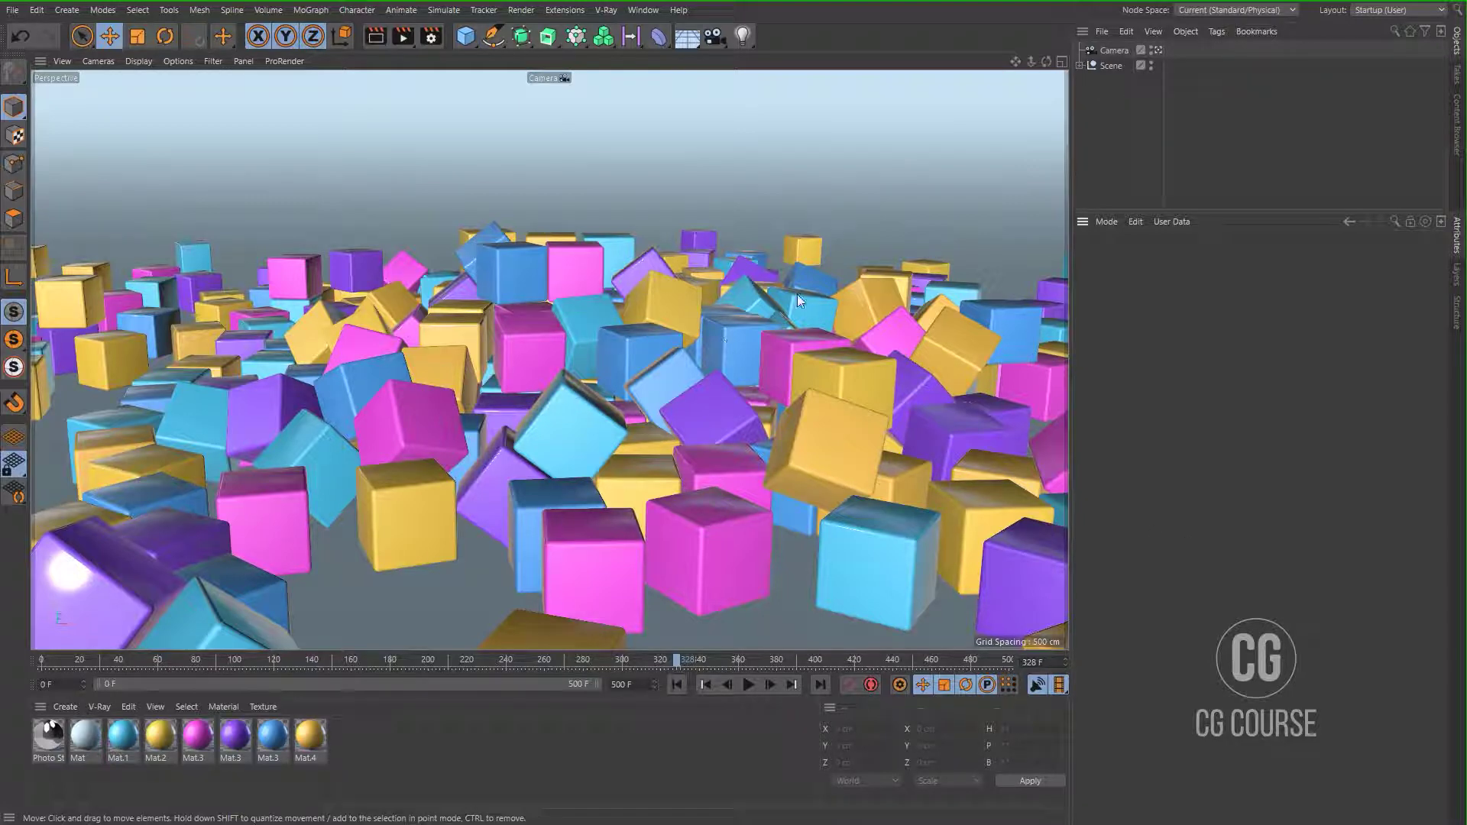
# Inspect the camera, Objects cloner with its six cubes, and Subdivision Surface in the Scene group
pyautogui.click(1113, 51)
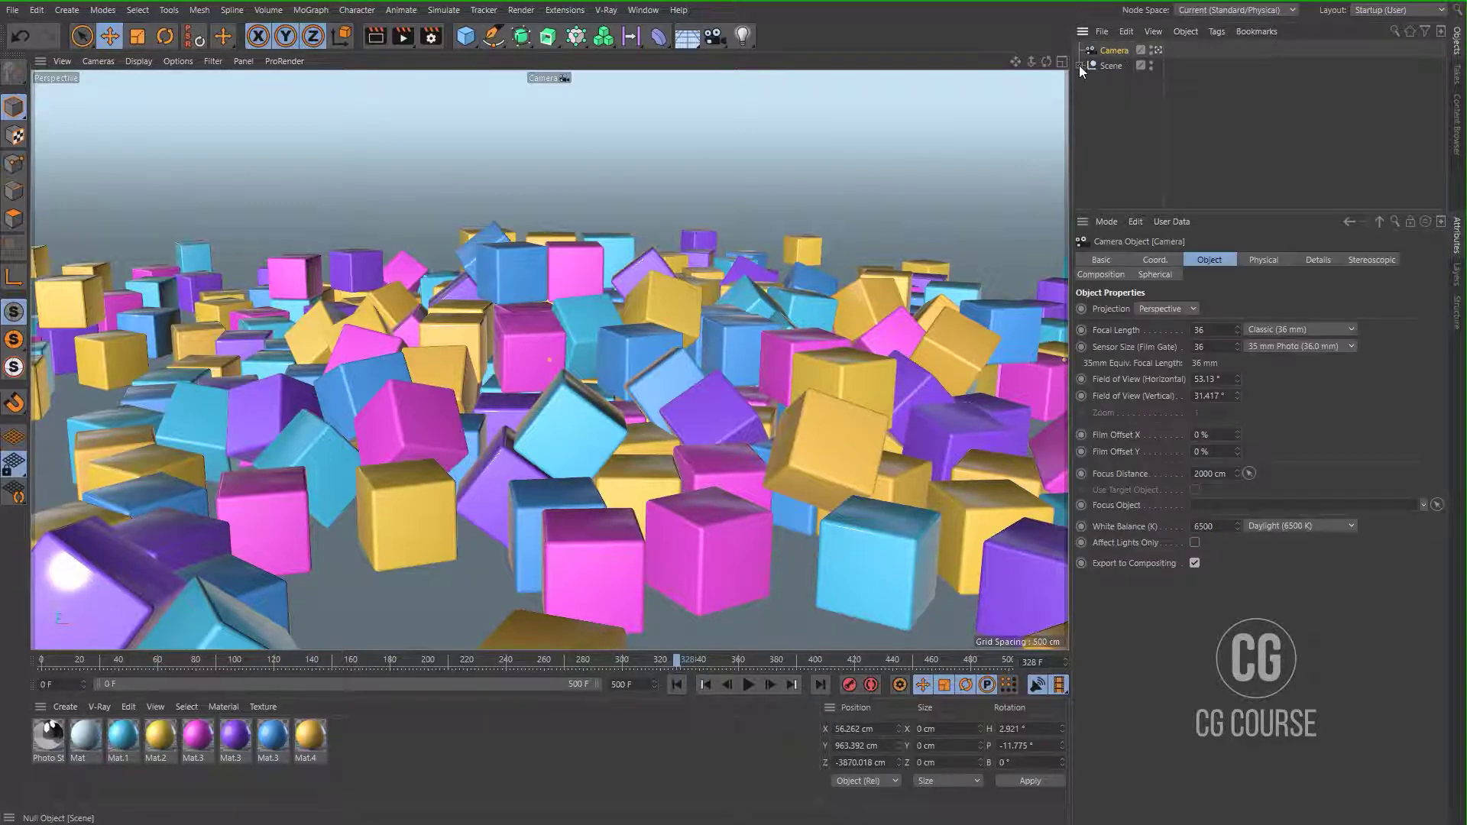
pyautogui.click(1081, 66)
pyautogui.click(1113, 81)
pyautogui.click(1087, 81)
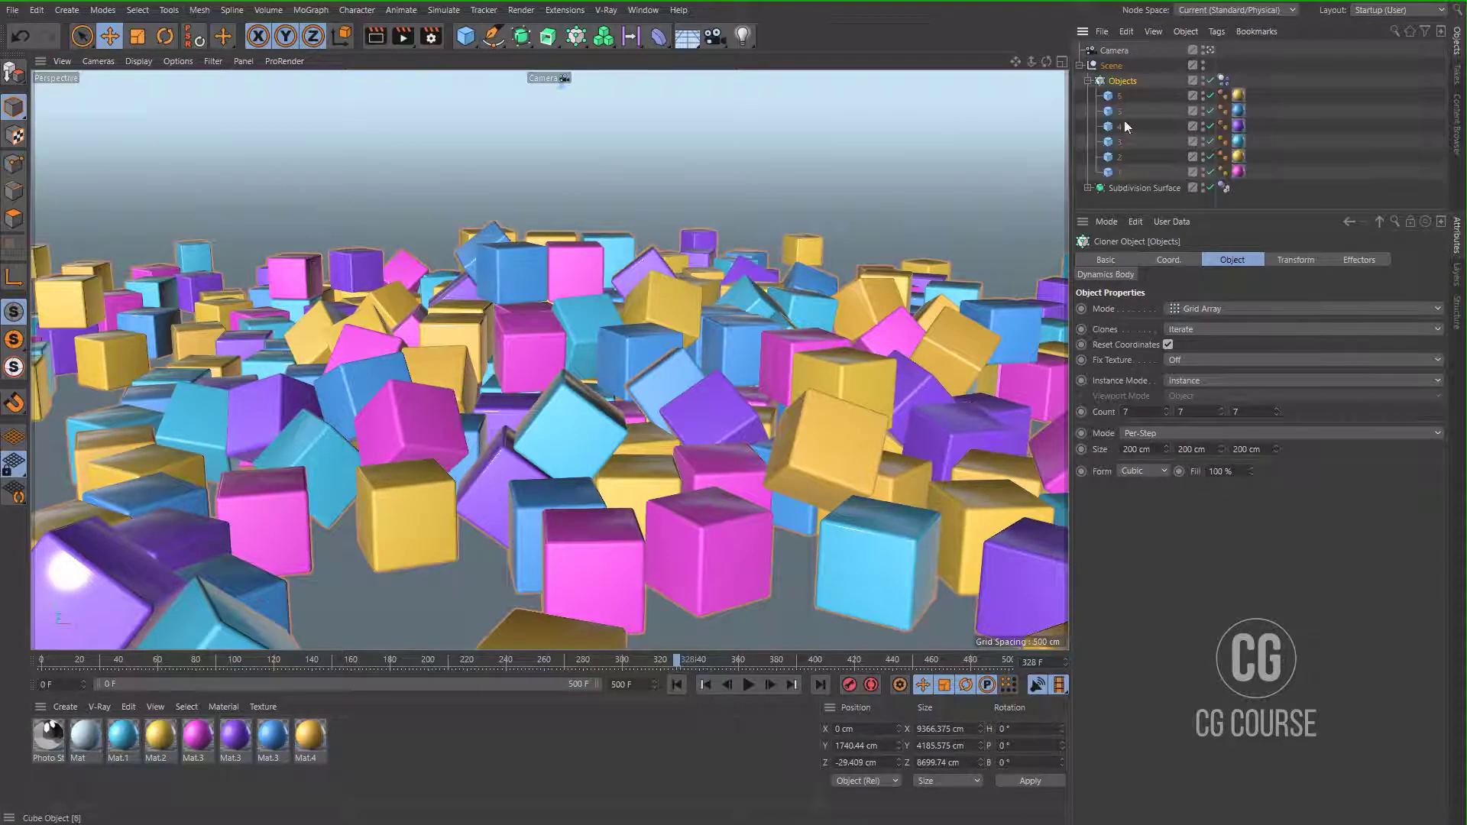
pyautogui.click(1087, 81)
pyautogui.press('Down')
pyautogui.click(1079, 67)
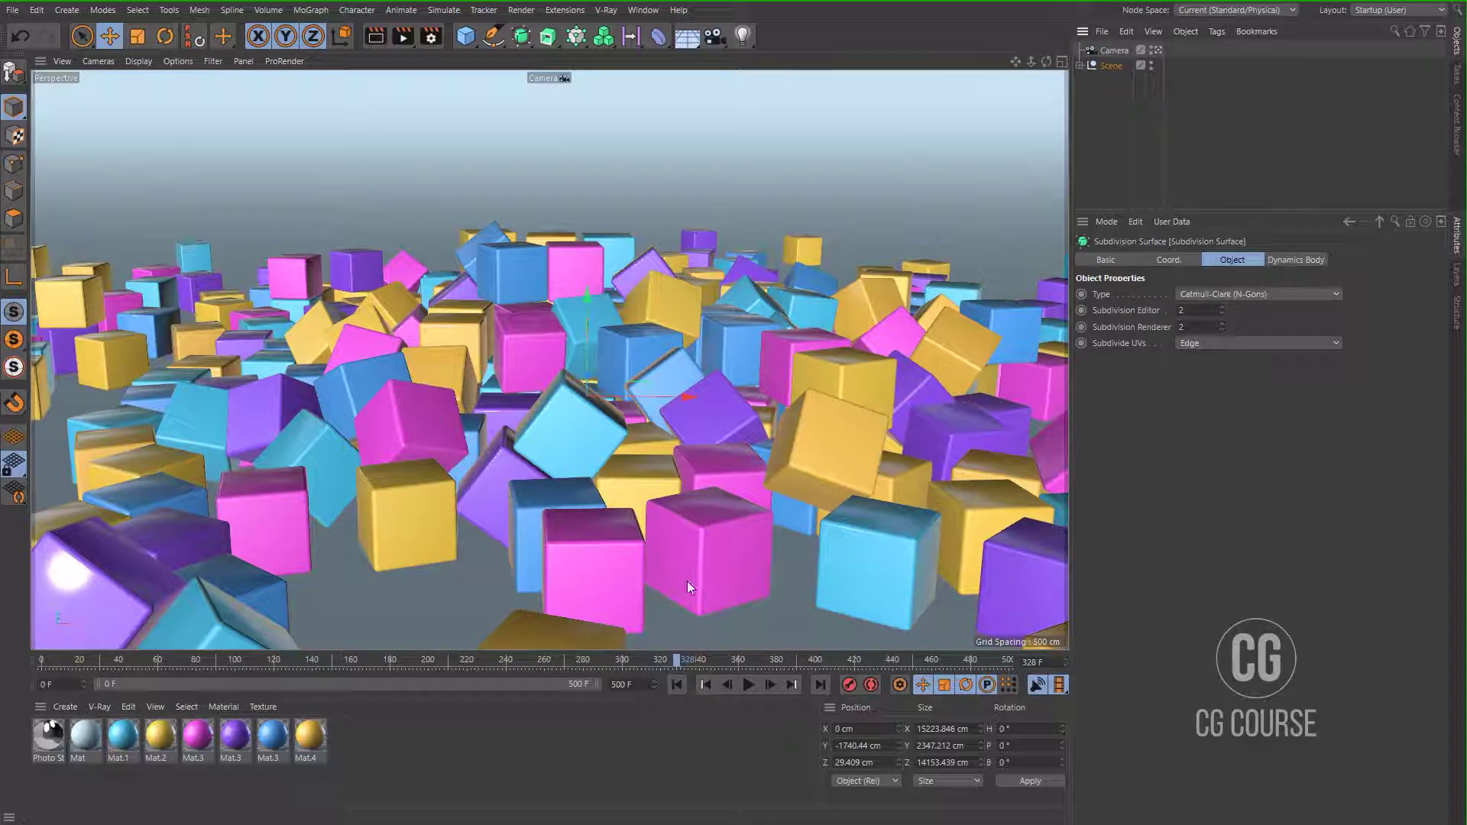
# Review each material's colour, select Photo Studio, and confirm the Standard renderer in Render Settings
pyautogui.click(84, 735)
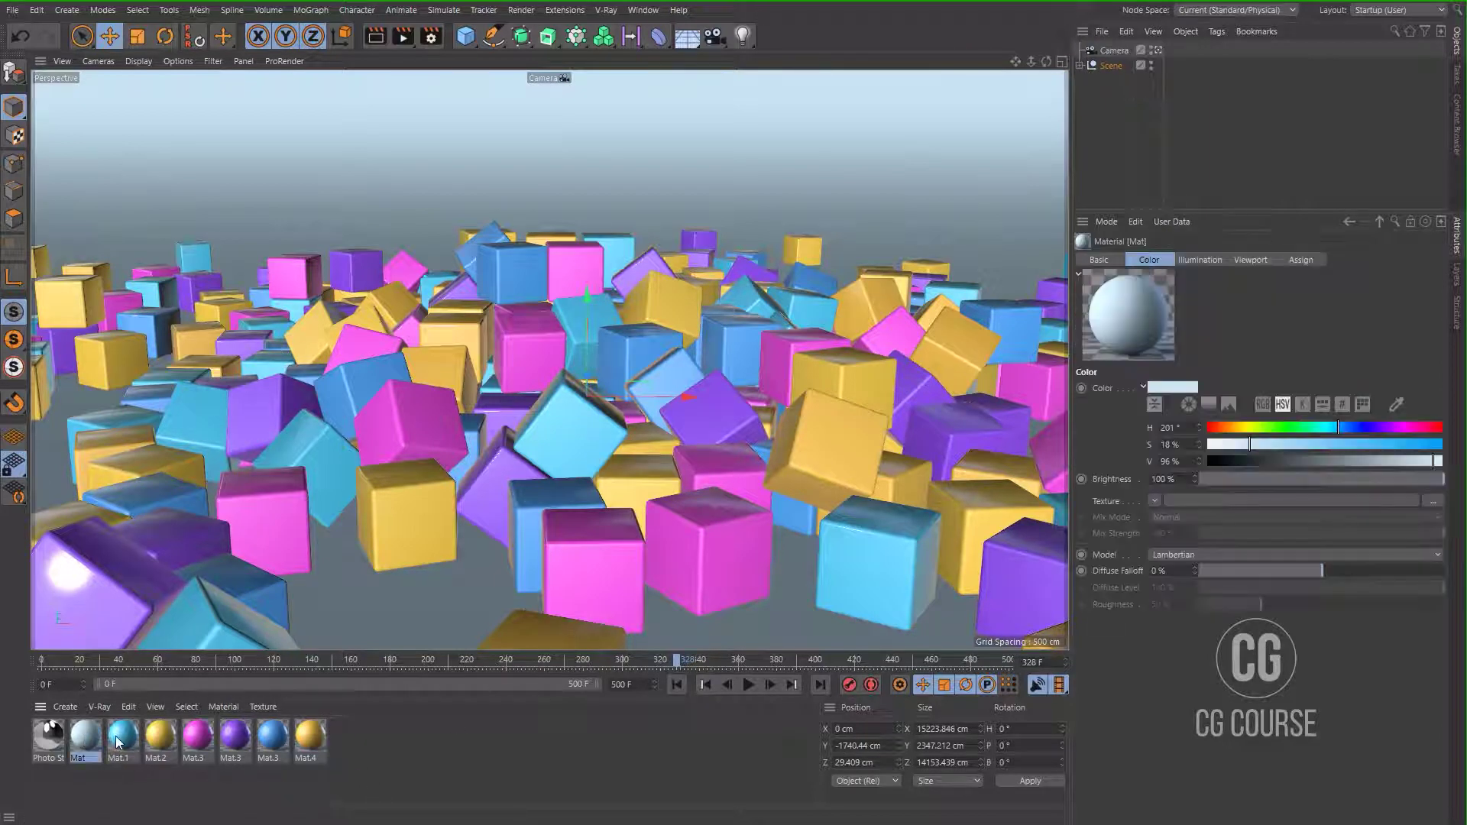
pyautogui.click(123, 736)
pyautogui.click(160, 735)
pyautogui.click(198, 735)
pyautogui.click(246, 738)
pyautogui.click(272, 736)
pyautogui.click(309, 735)
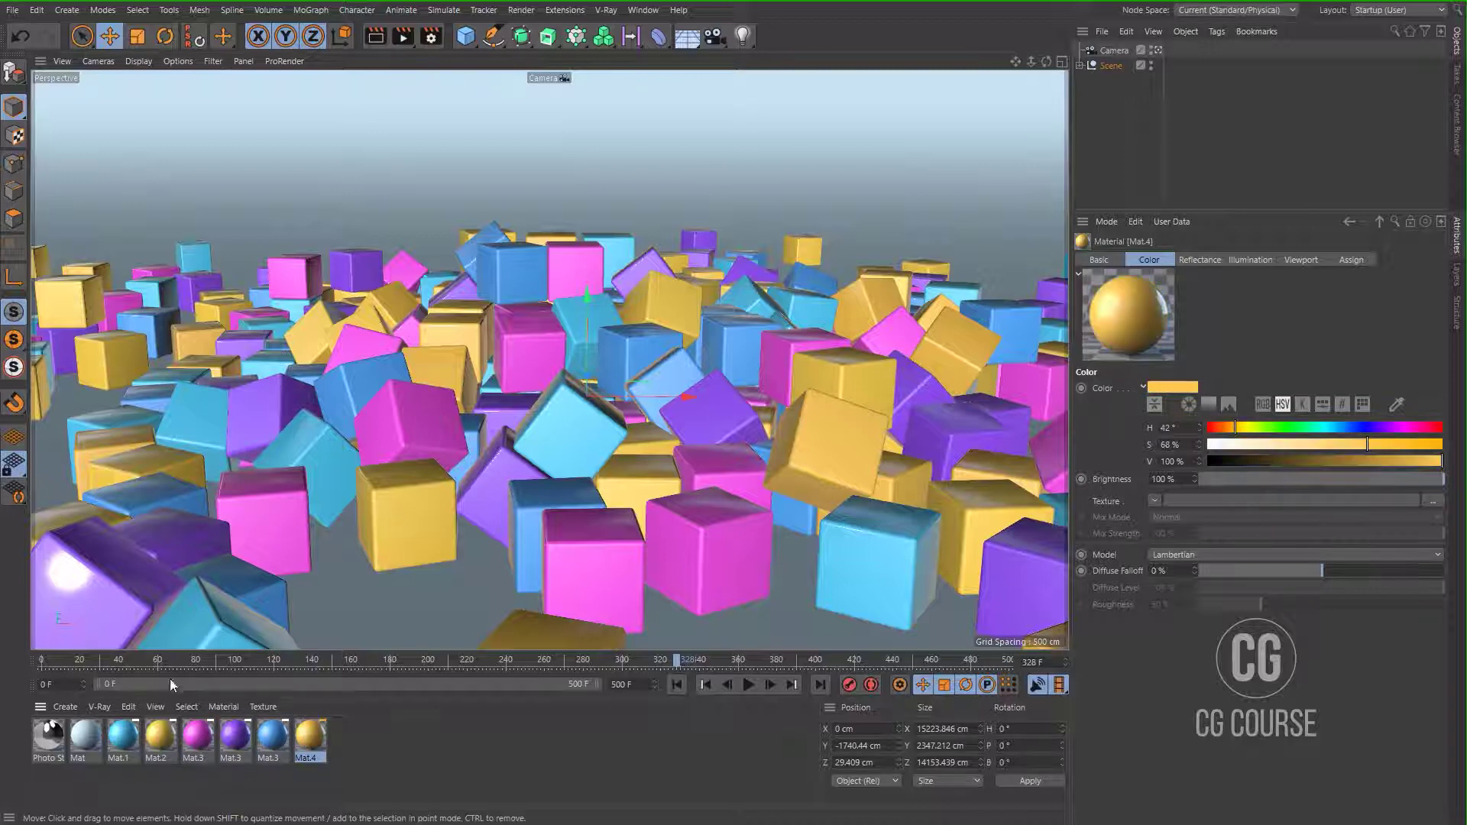
pyautogui.click(54, 738)
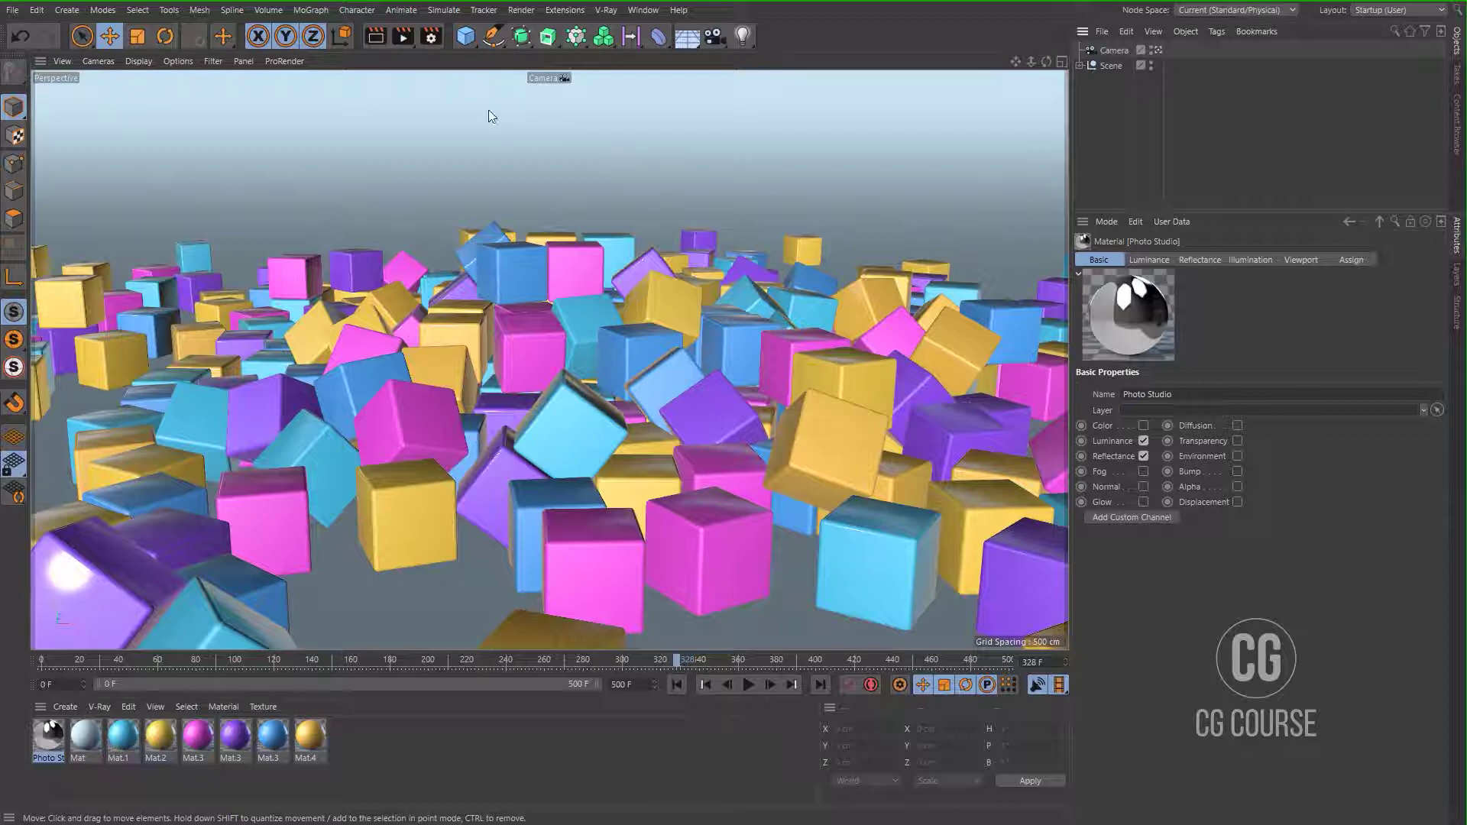
pyautogui.click(428, 38)
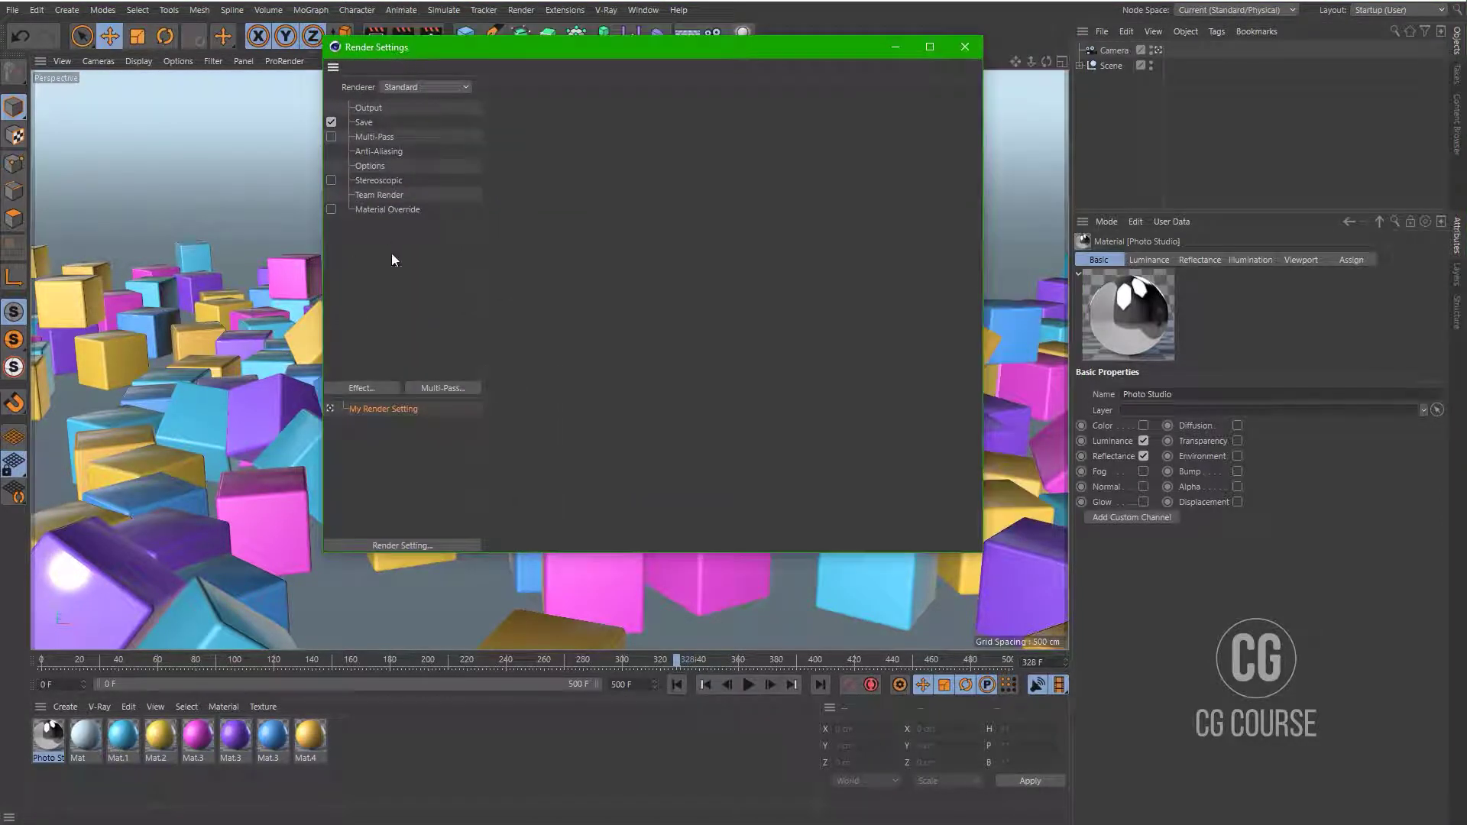
pyautogui.click(434, 88)
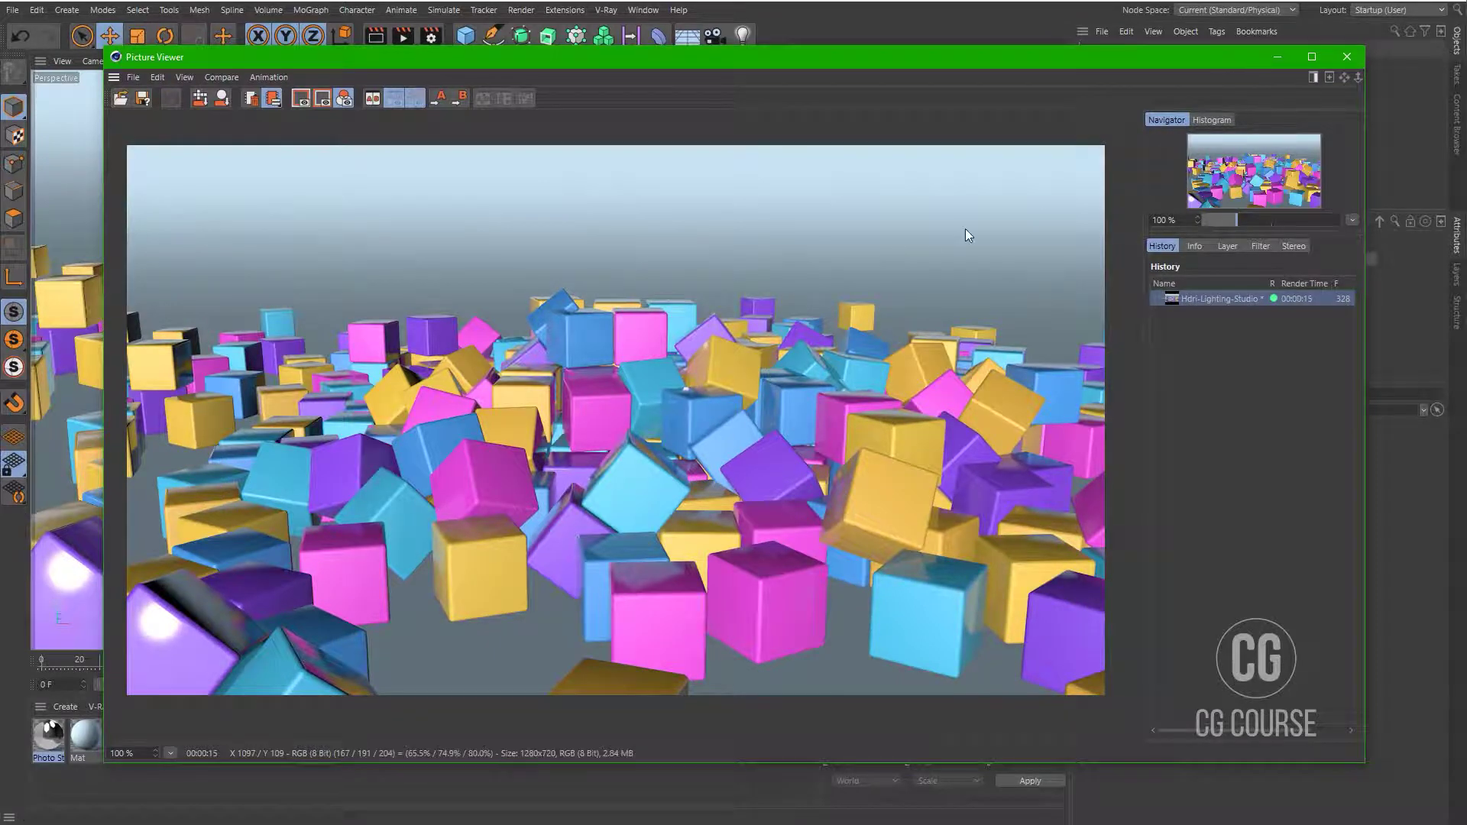
# Add Ambient Occlusion as a render effect, re-render, and compare against the first render
pyautogui.hotkey('ctrl', 'b')
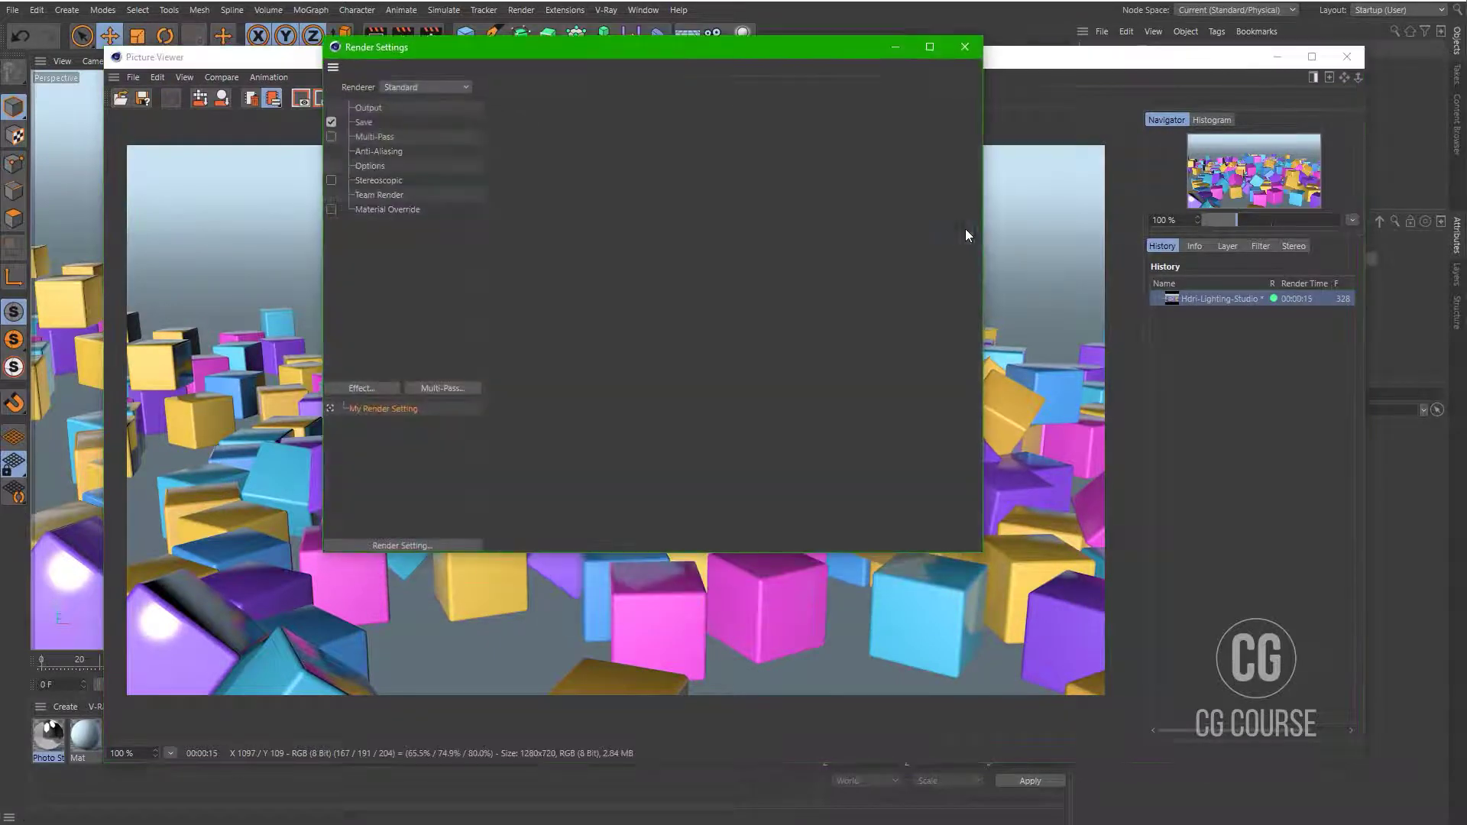
pyautogui.click(369, 388)
pyautogui.click(423, 420)
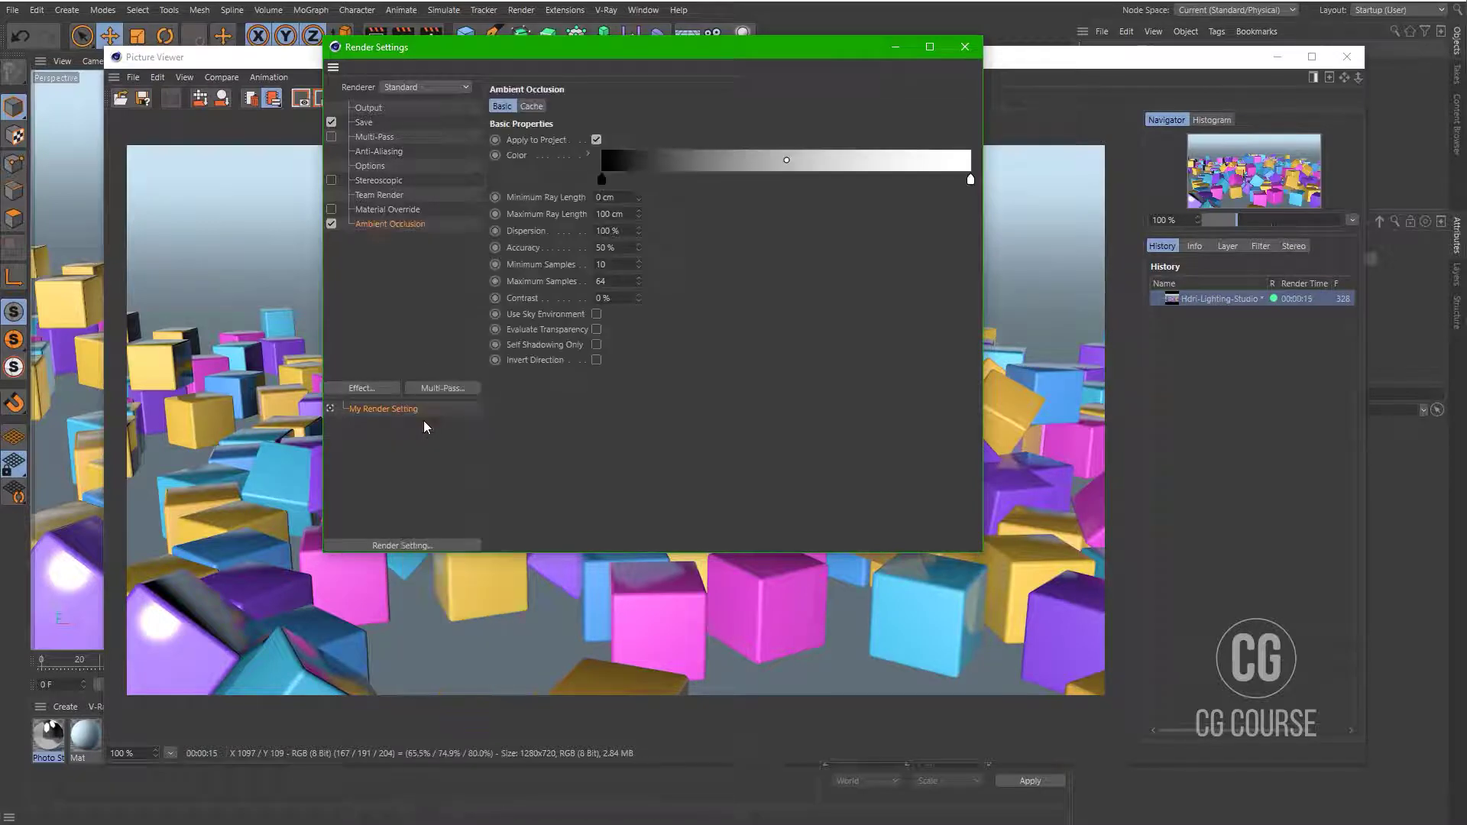
pyautogui.hotkey('shift', 'r')
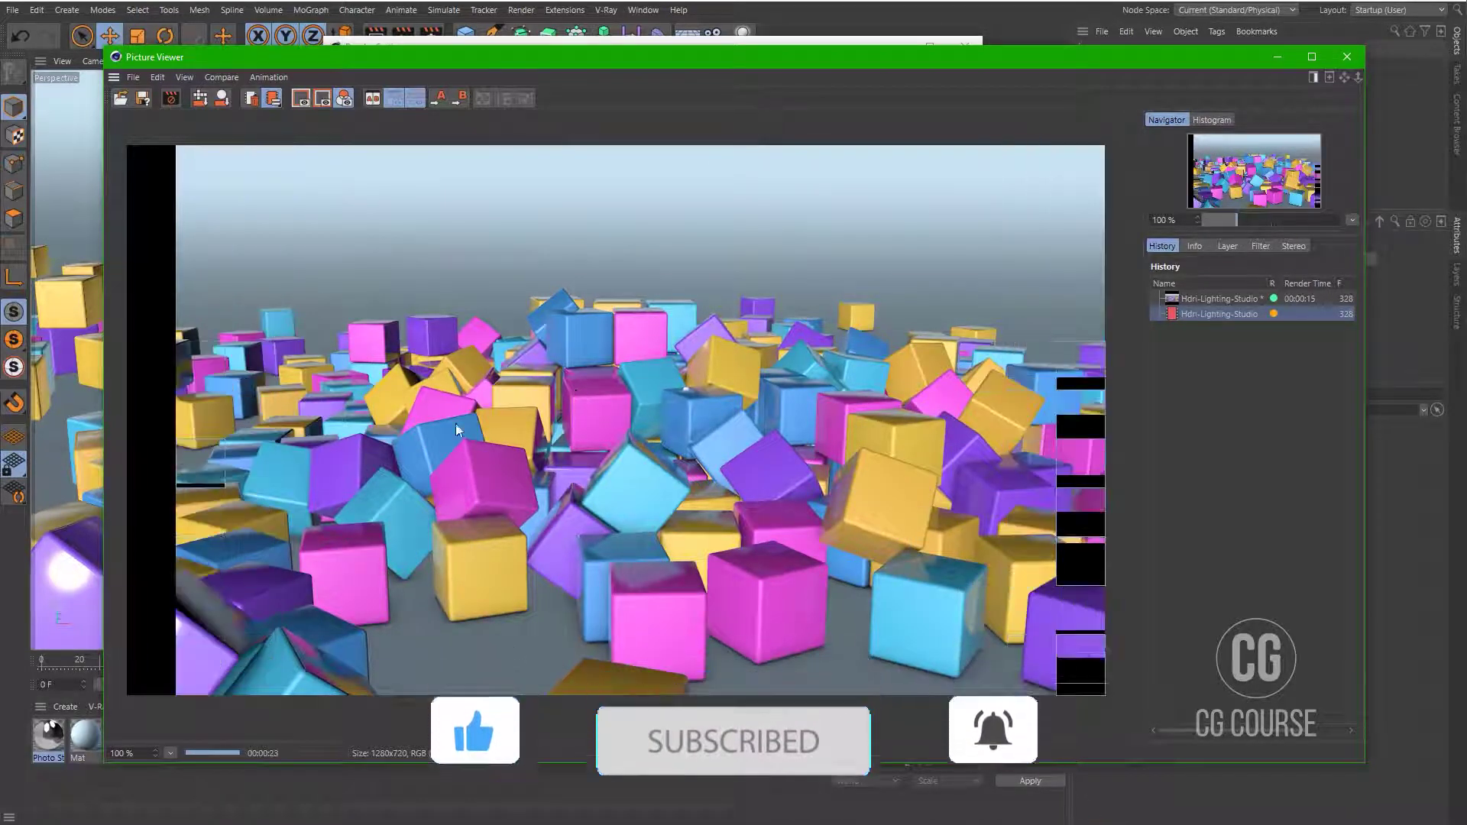
pyautogui.click(1234, 299)
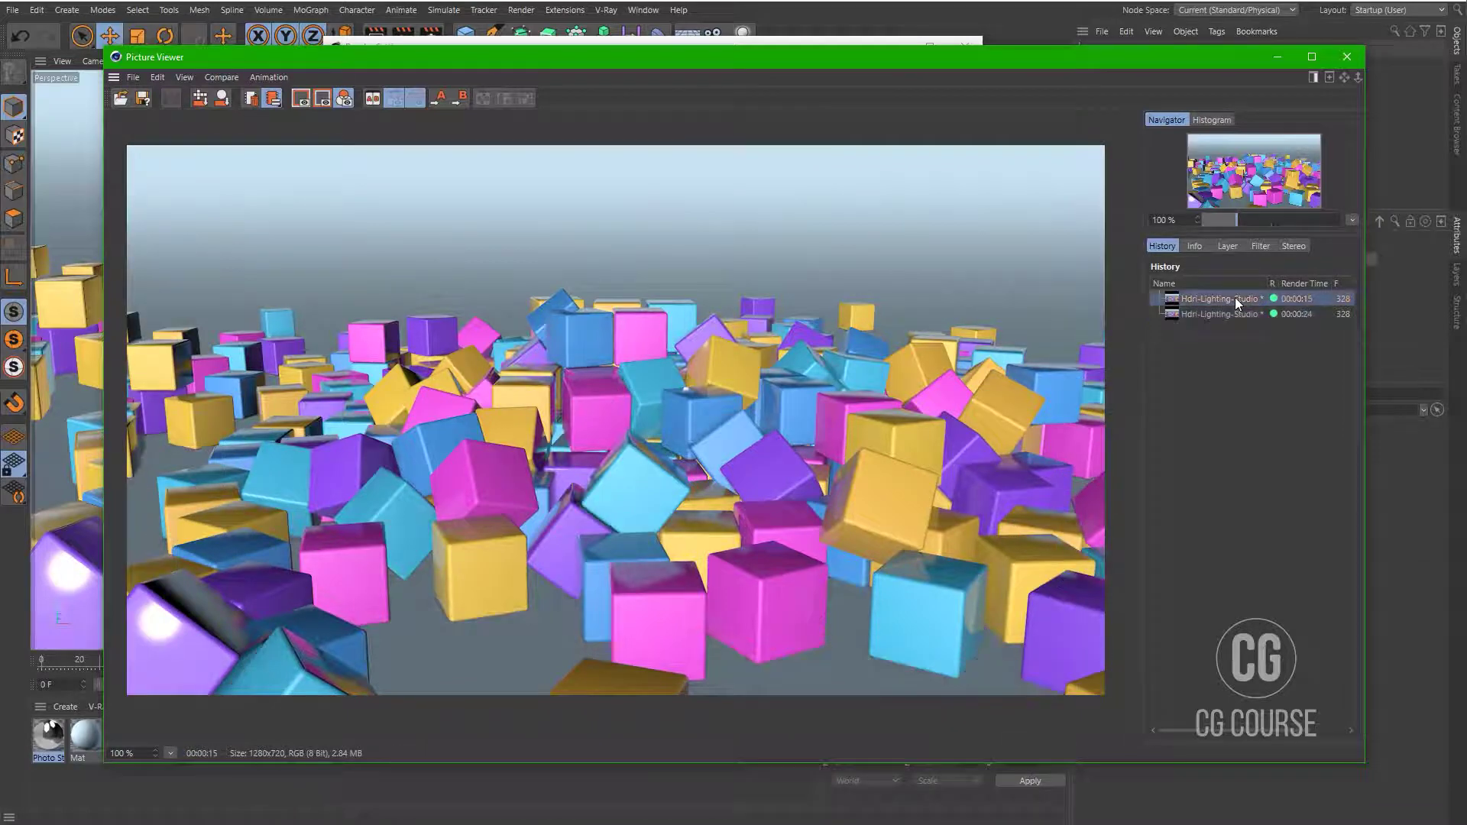
pyautogui.click(1232, 315)
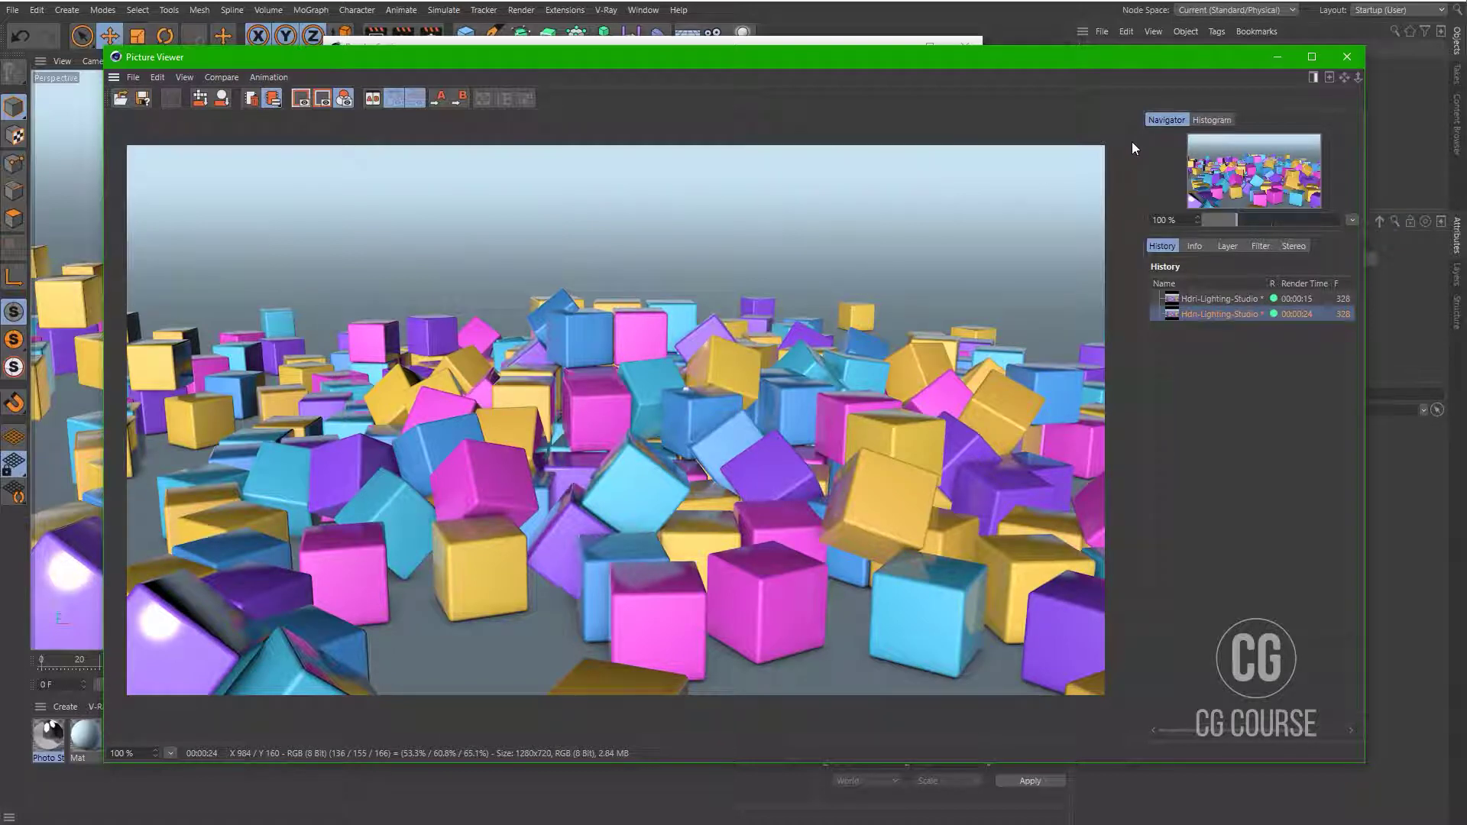
# Add a Sky object with the Photo Studio material and render the HDR-lit scene
pyautogui.click(1276, 56)
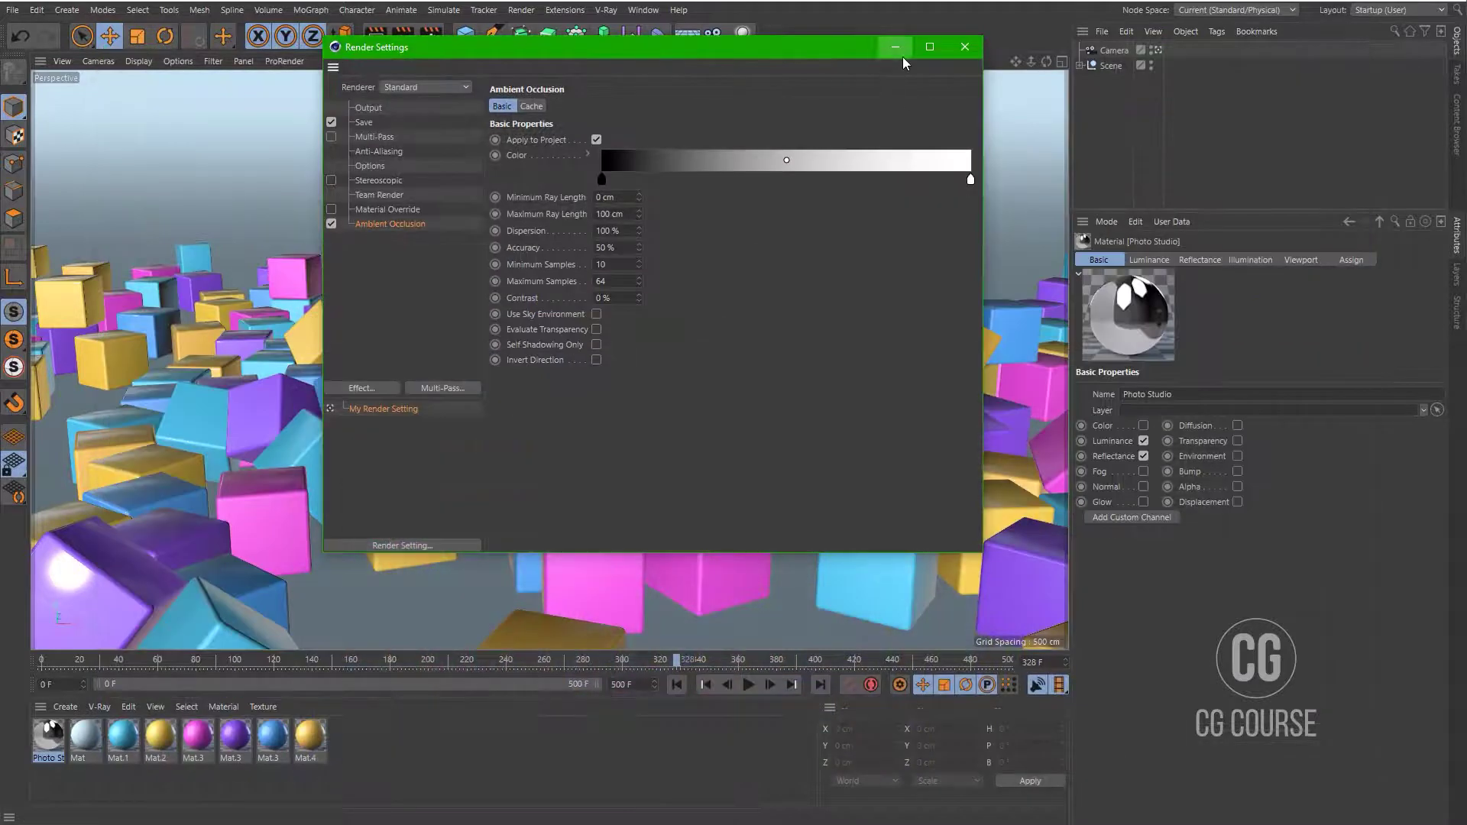
pyautogui.click(901, 52)
pyautogui.moveTo(684, 39); pyautogui.dragTo(745, 87)
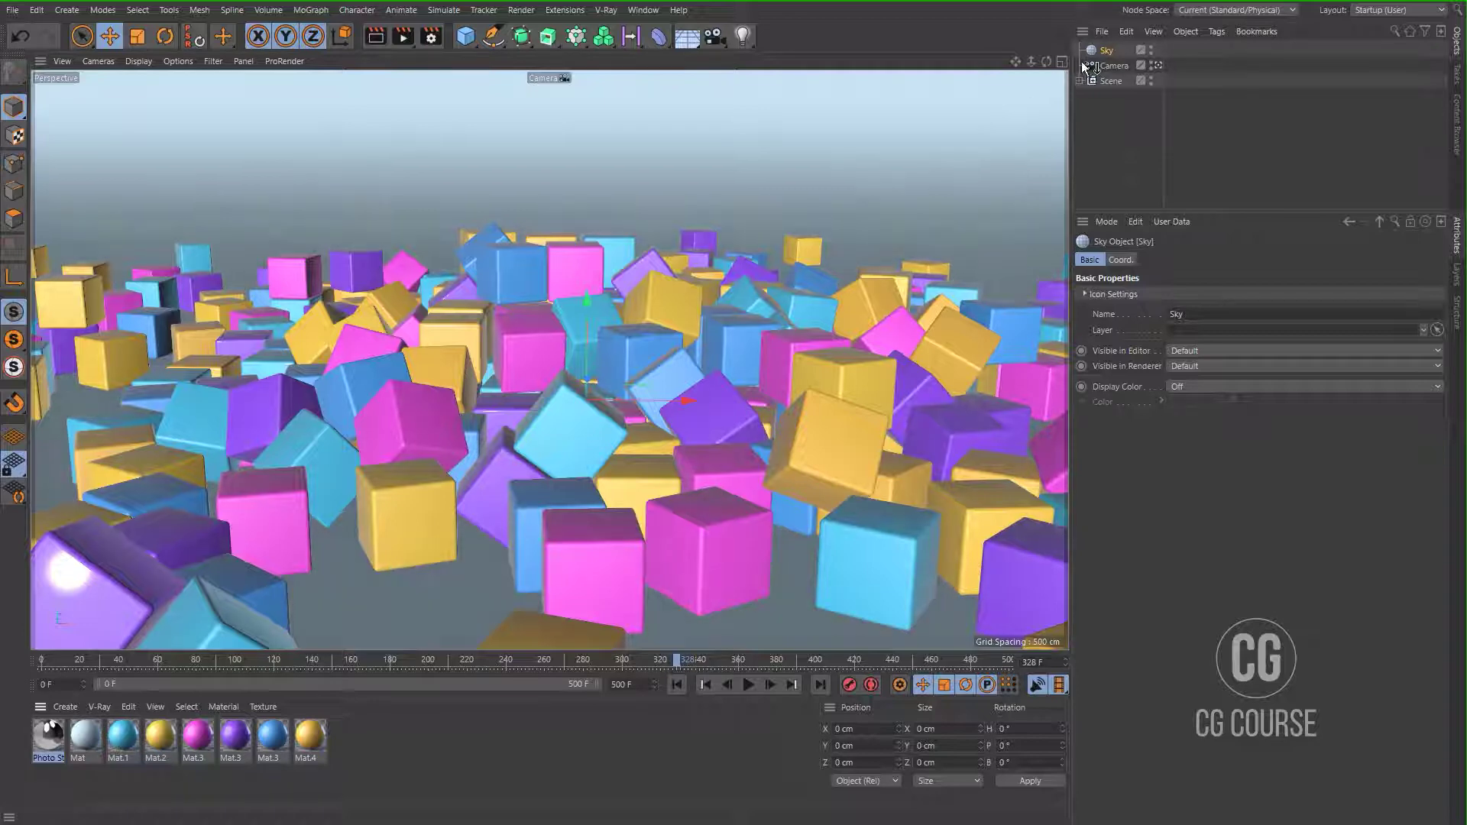
pyautogui.moveTo(1106, 56); pyautogui.dragTo(1106, 56)
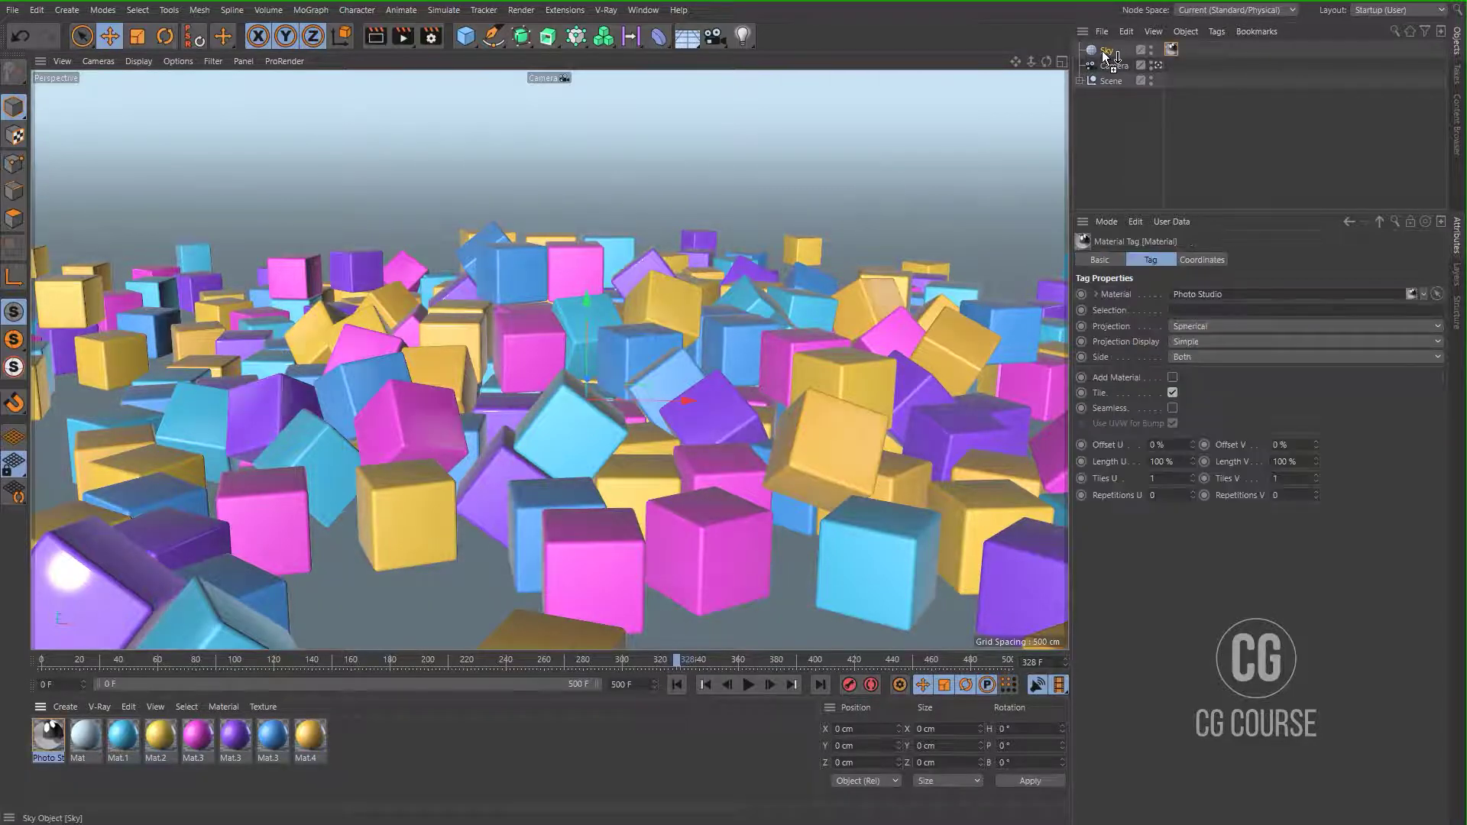
pyautogui.click(403, 38)
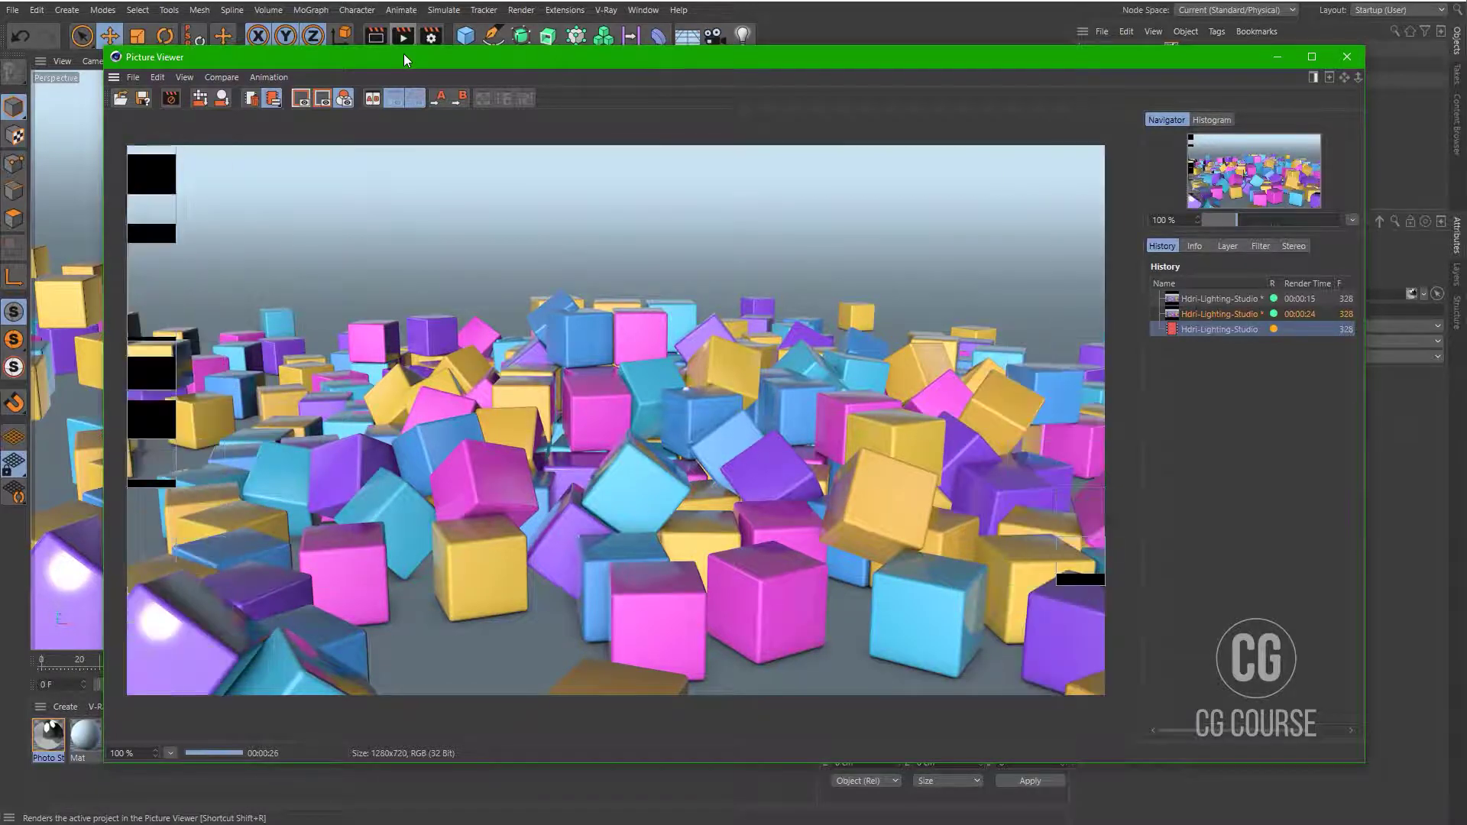
# Compare the three renders, settle on the 00:00:27 sky-lit one, and reopen Render Settings
pyautogui.click(1199, 301)
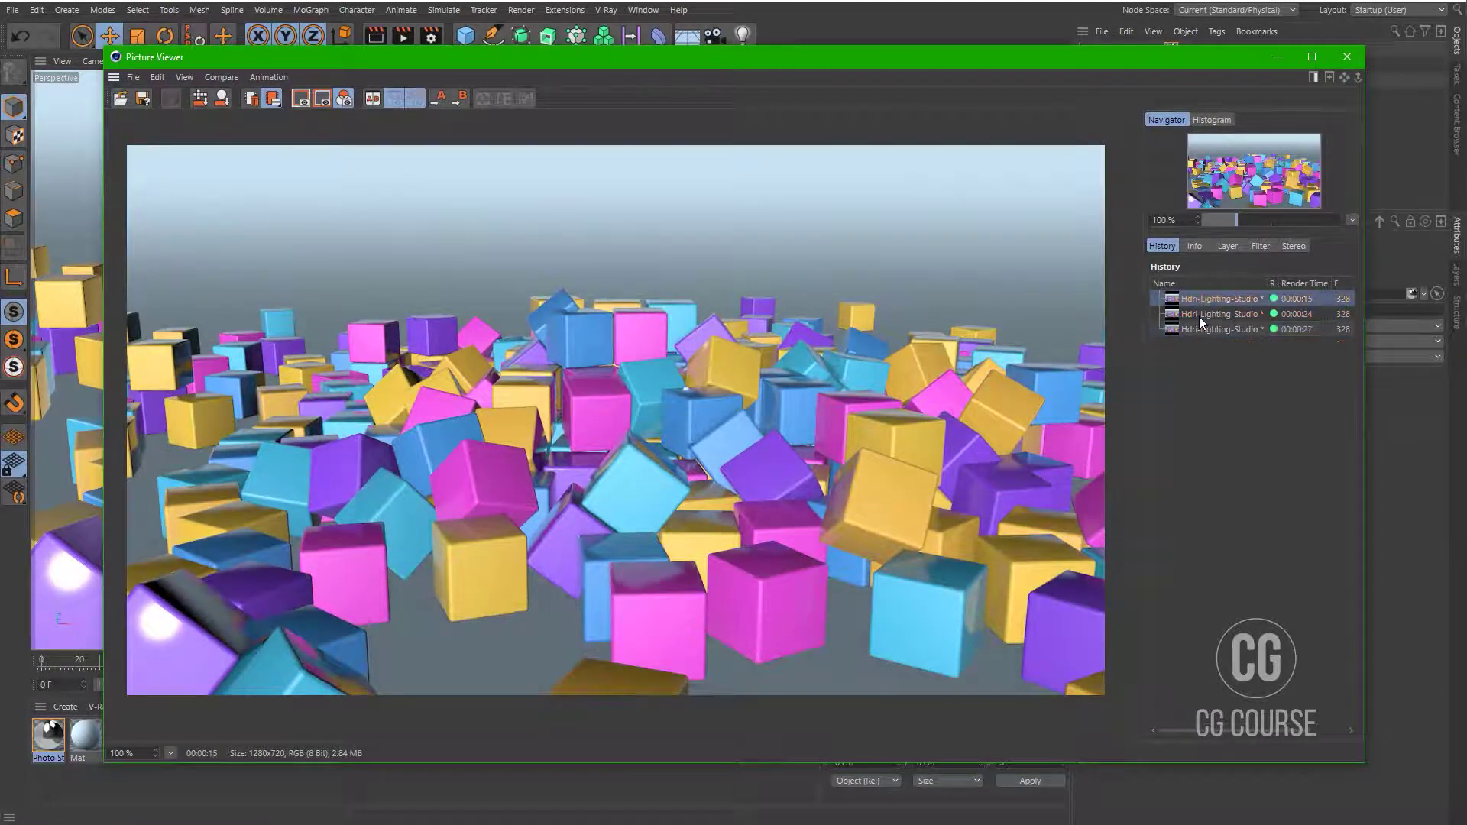
pyautogui.click(1199, 315)
pyautogui.click(1199, 329)
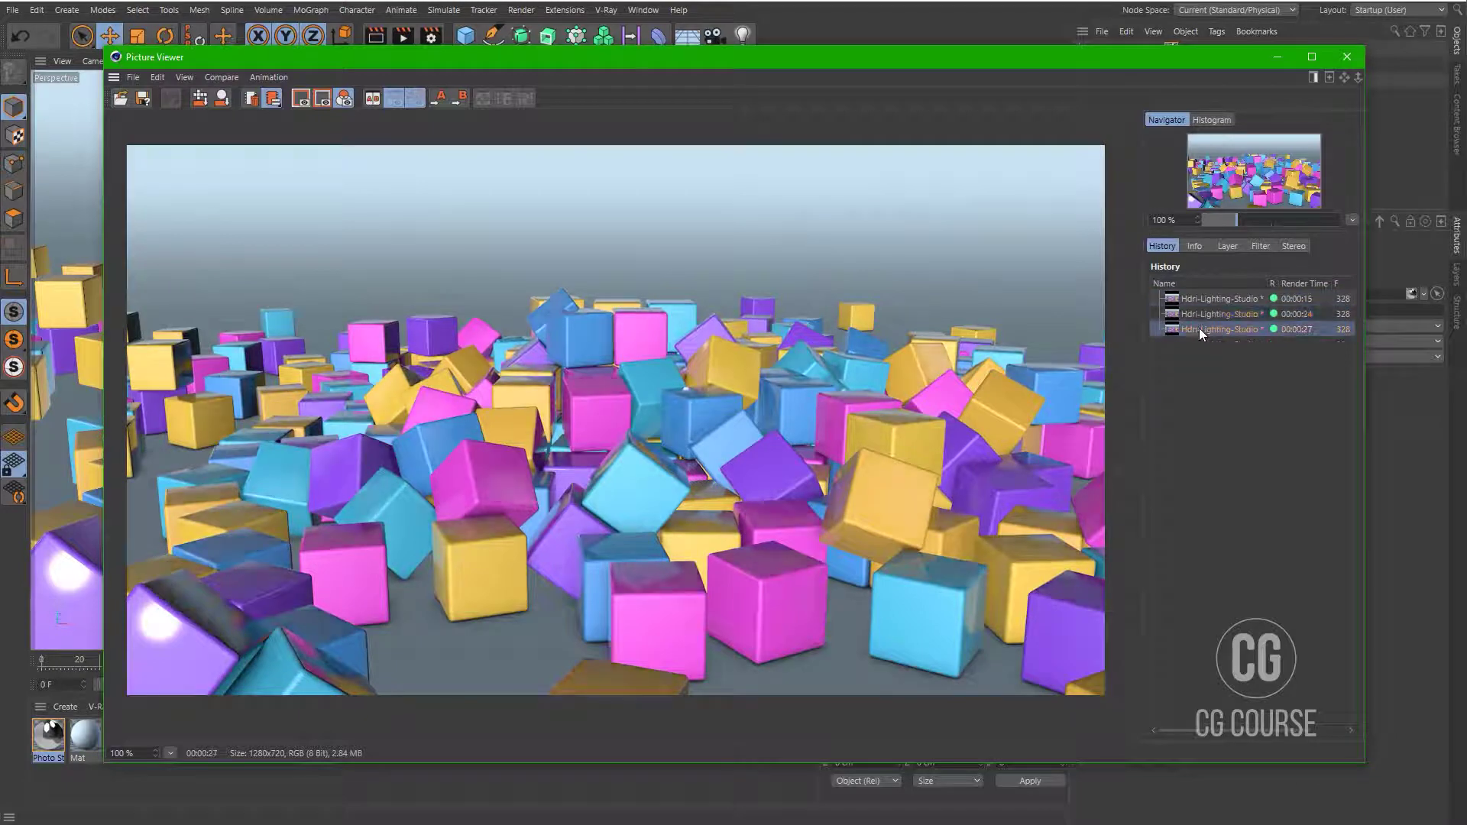
pyautogui.click(1199, 318)
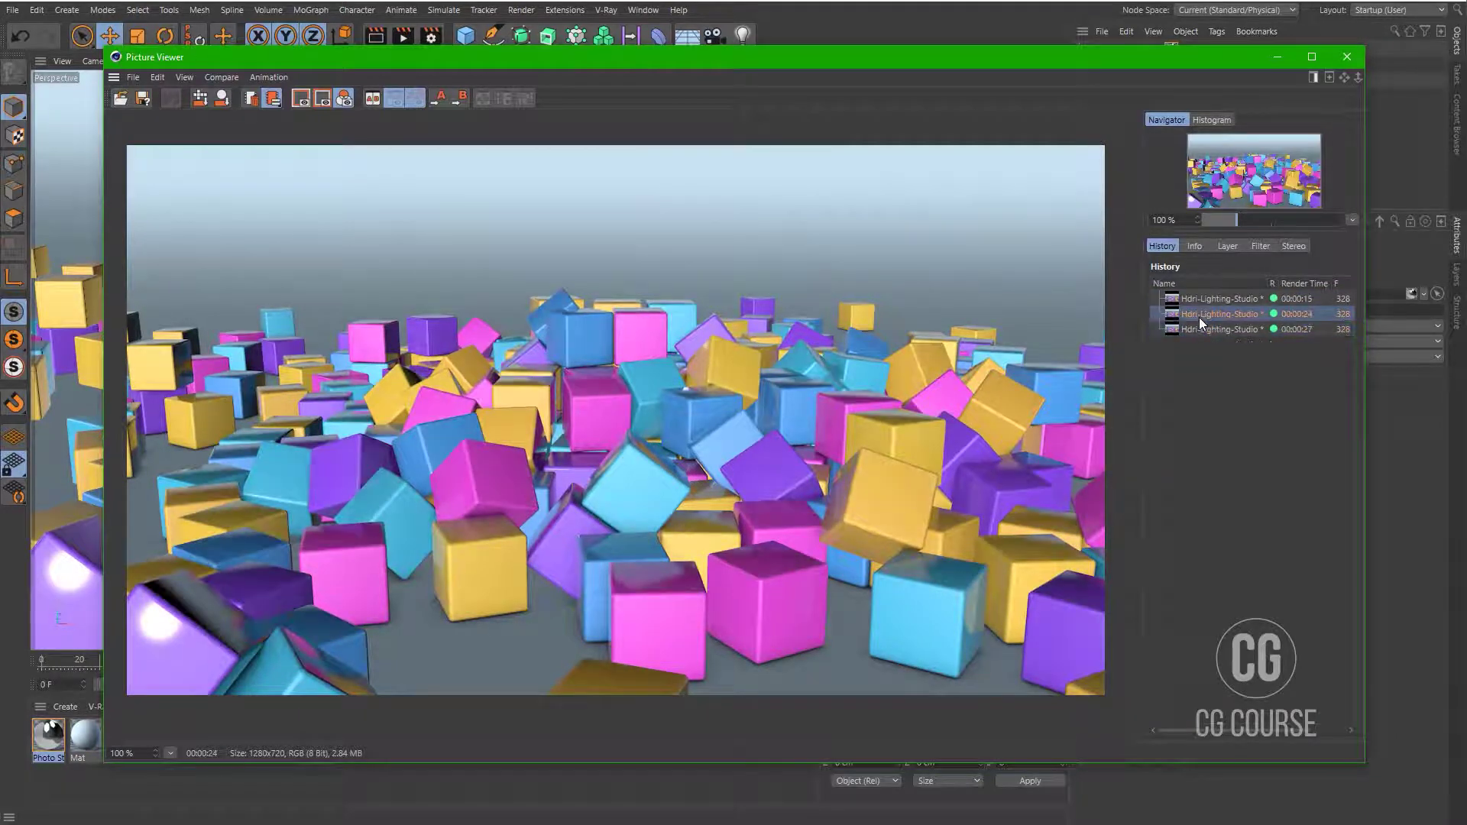
pyautogui.click(1199, 328)
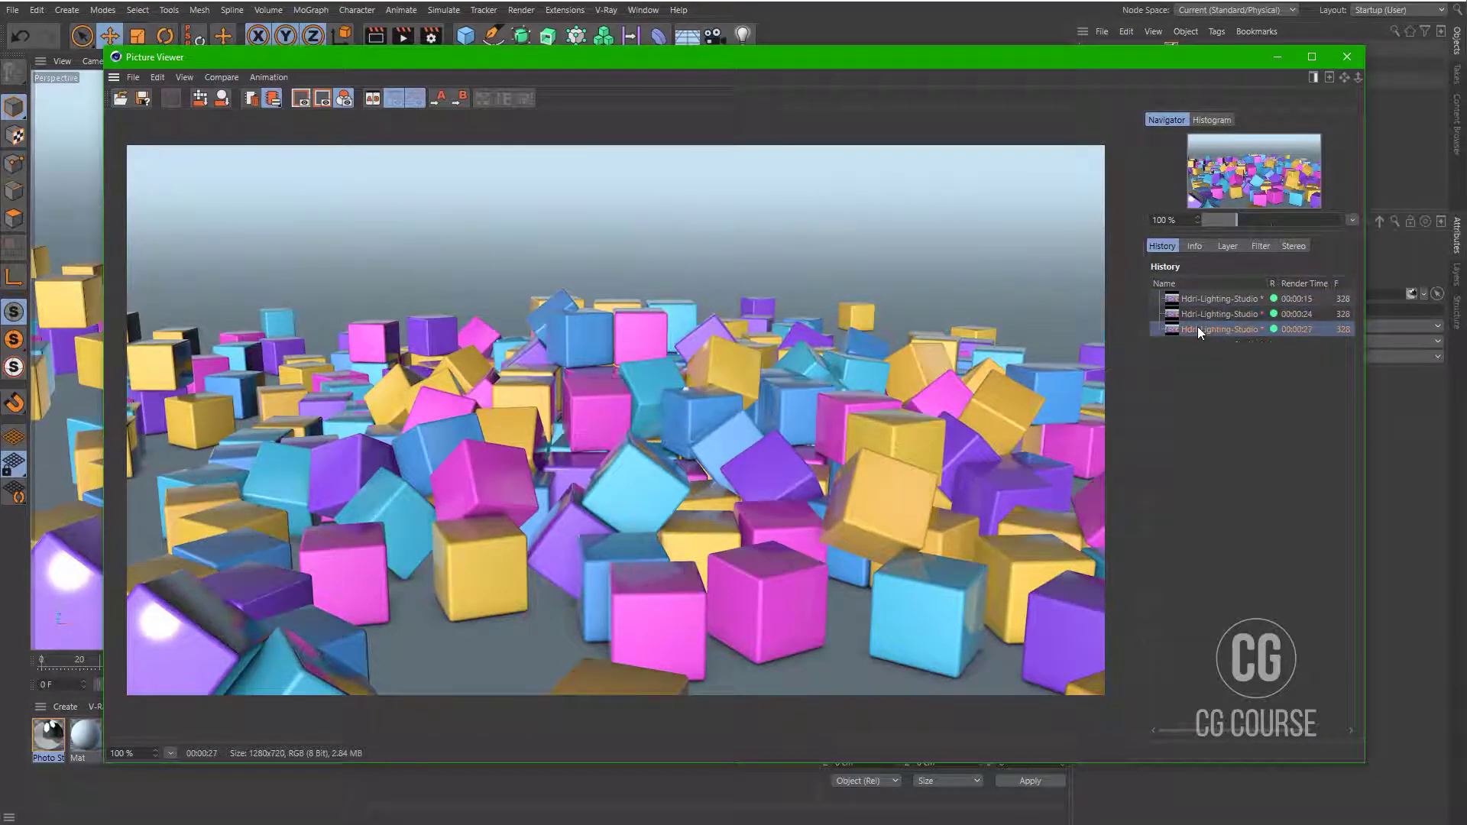
pyautogui.hotkey('ctrl', 'b')
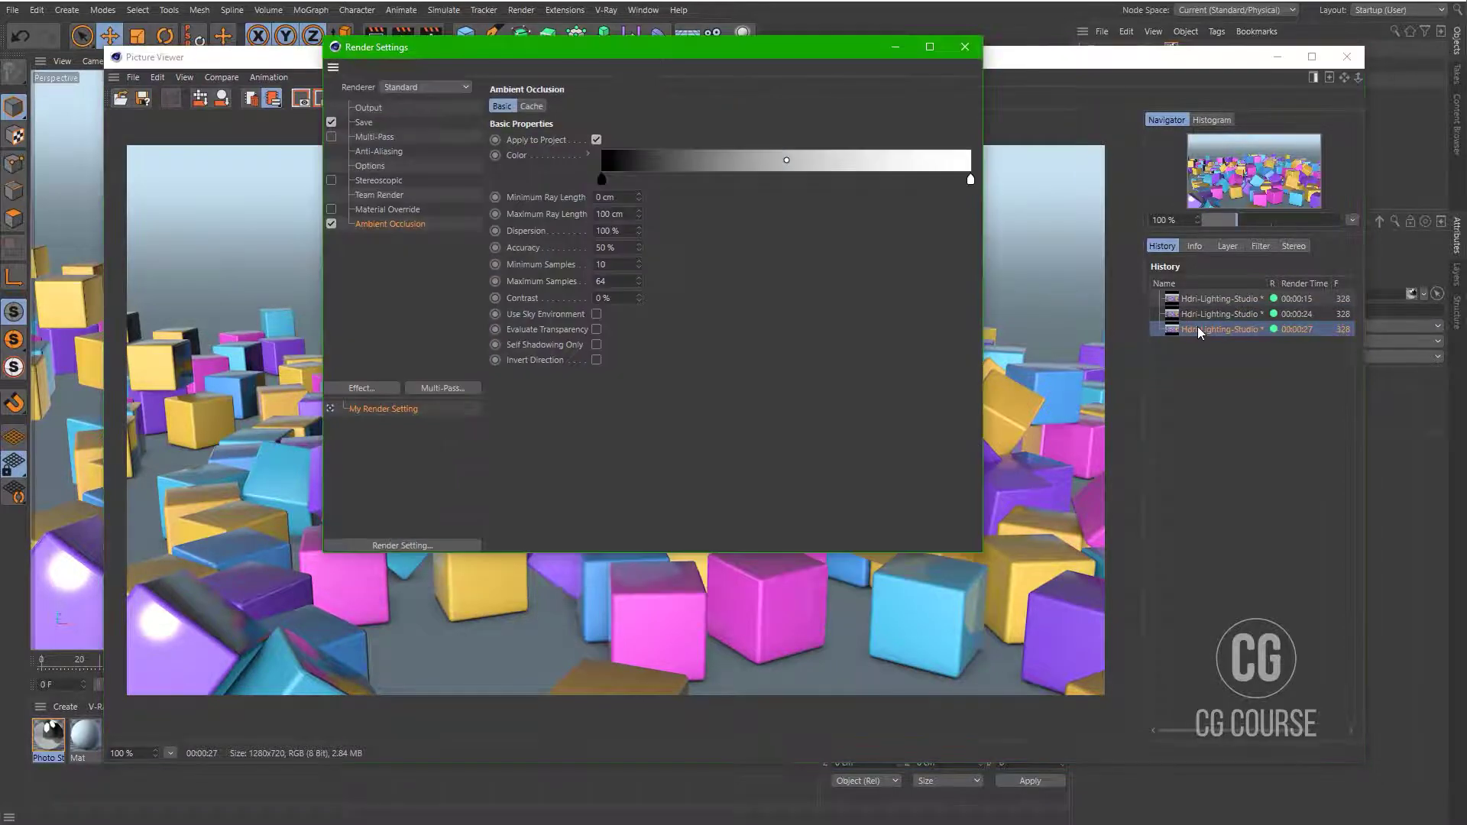
# Add Global Illumination as a render effect, re-render, and compare with the 00:00:27 render
pyautogui.click(389, 391)
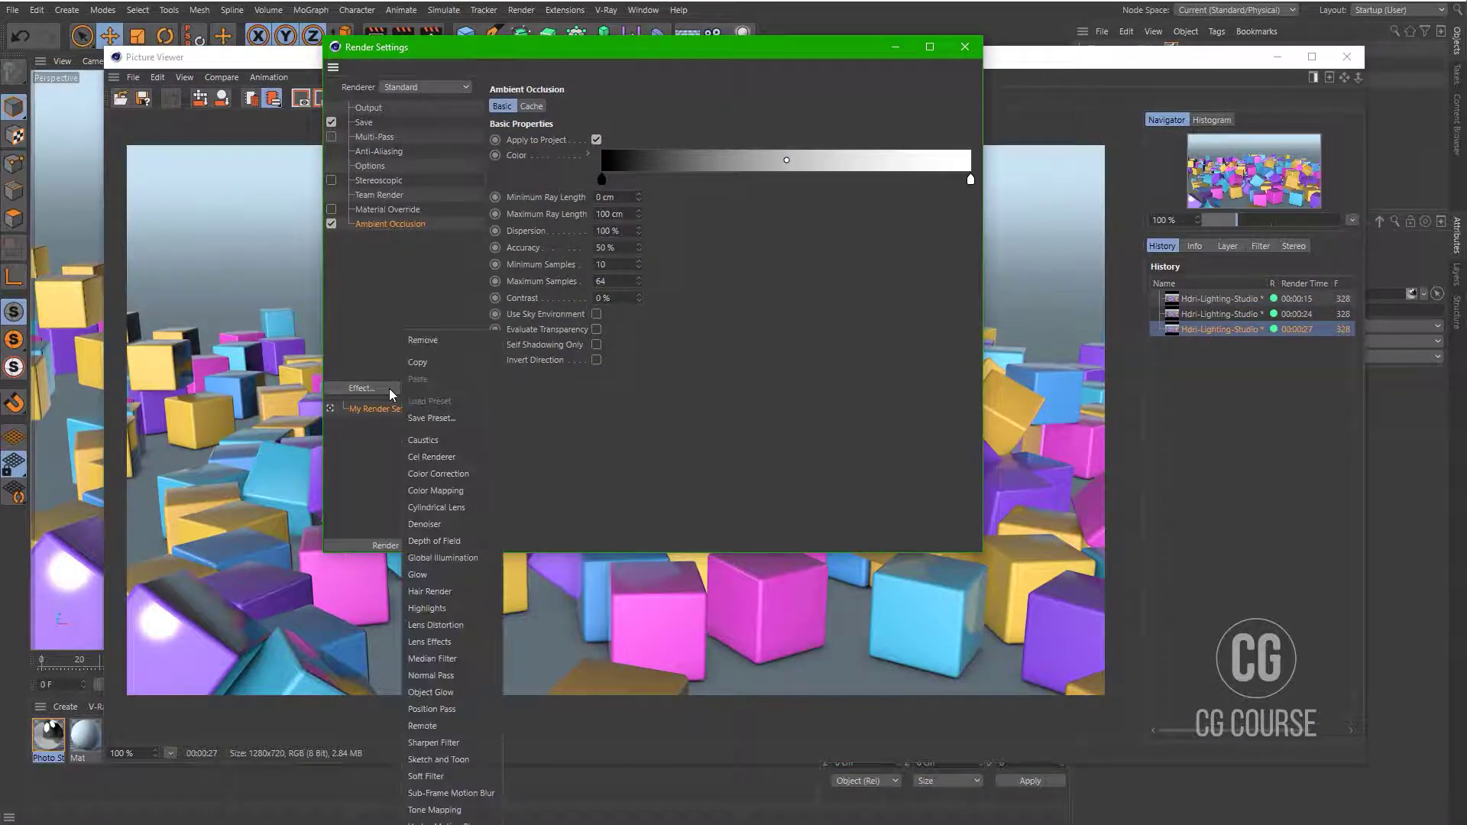
pyautogui.click(415, 554)
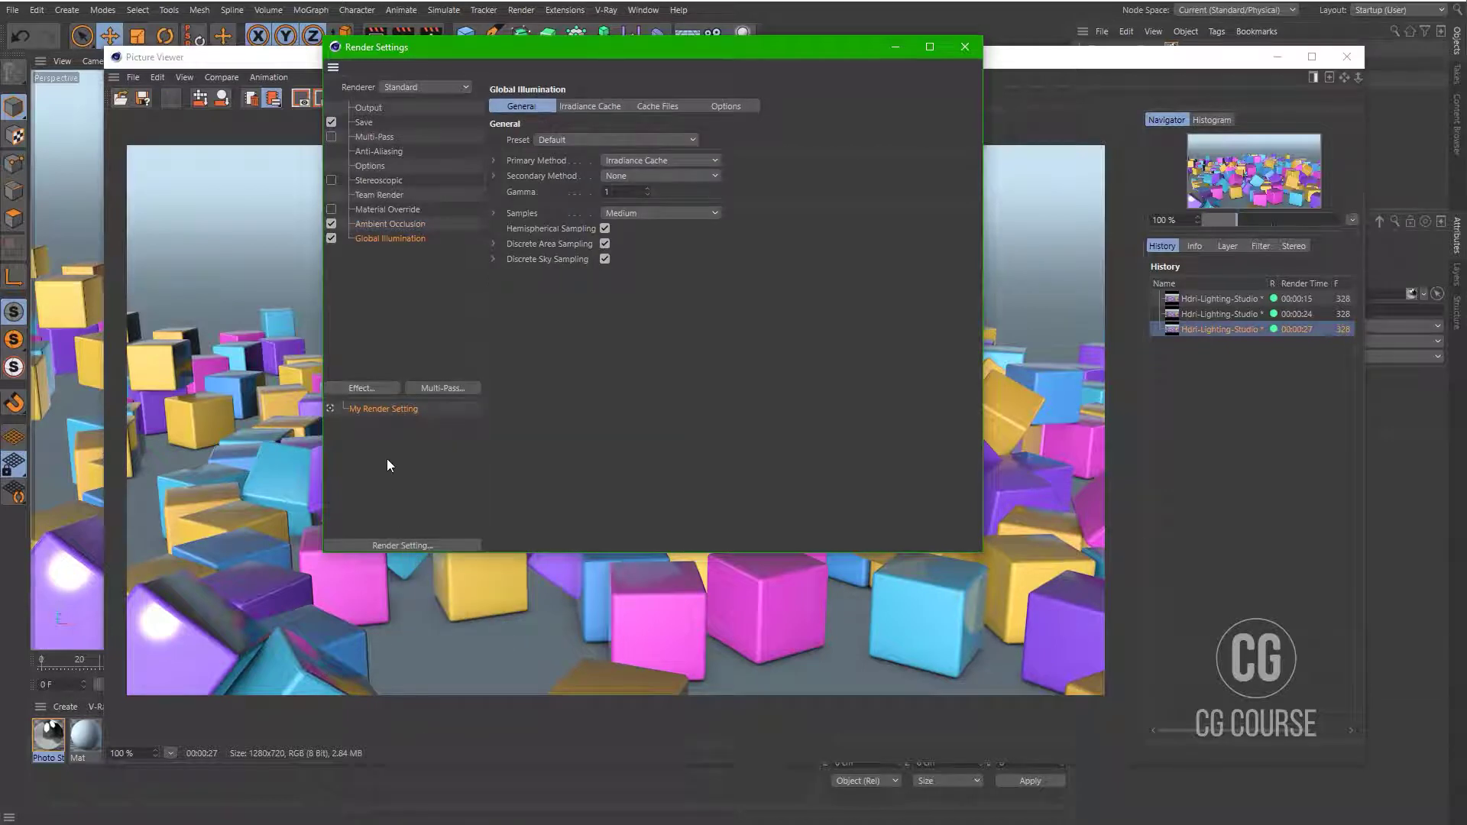
pyautogui.hotkey('shift', 'r')
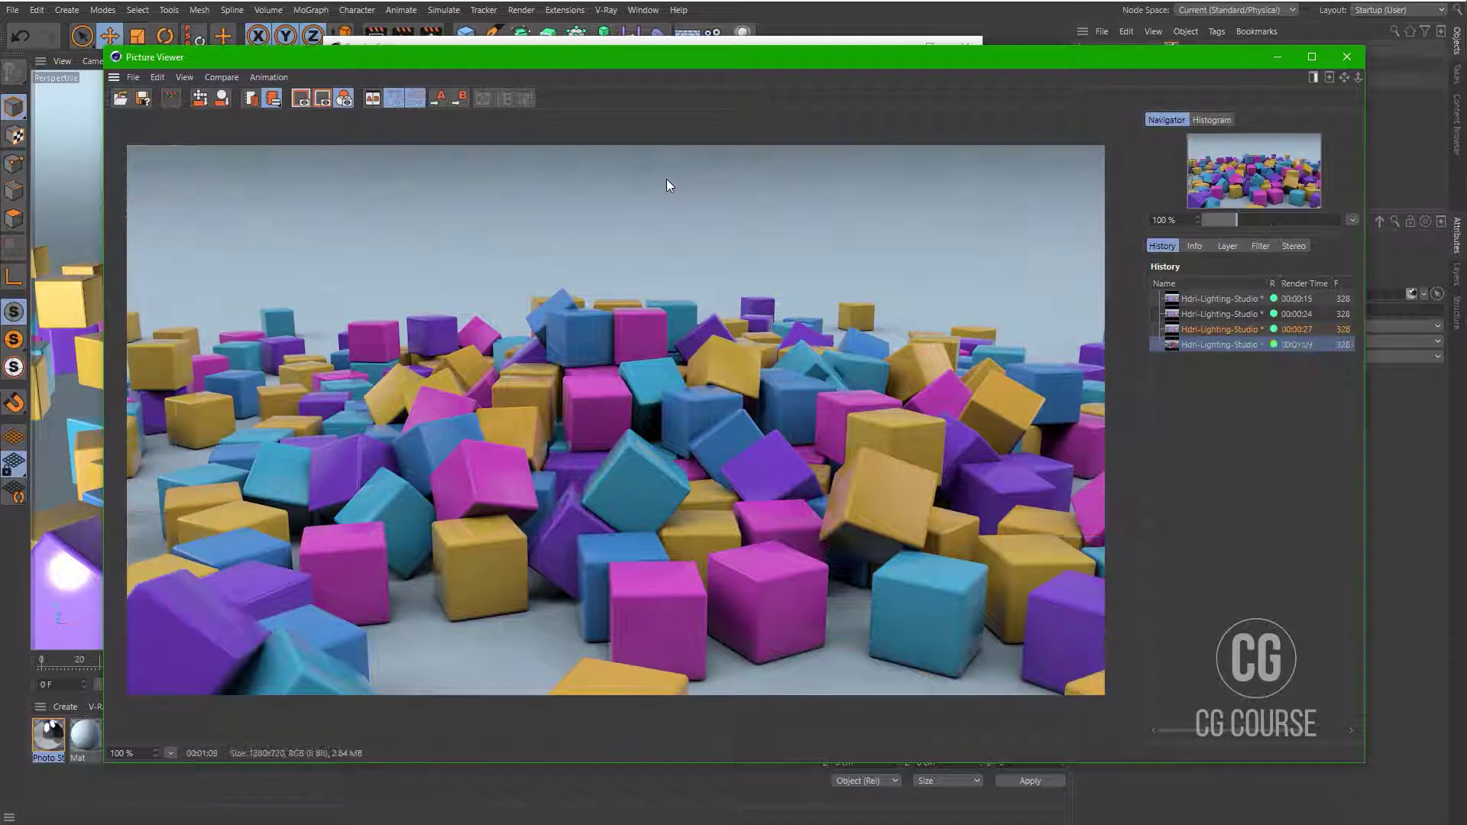
pyautogui.click(1189, 332)
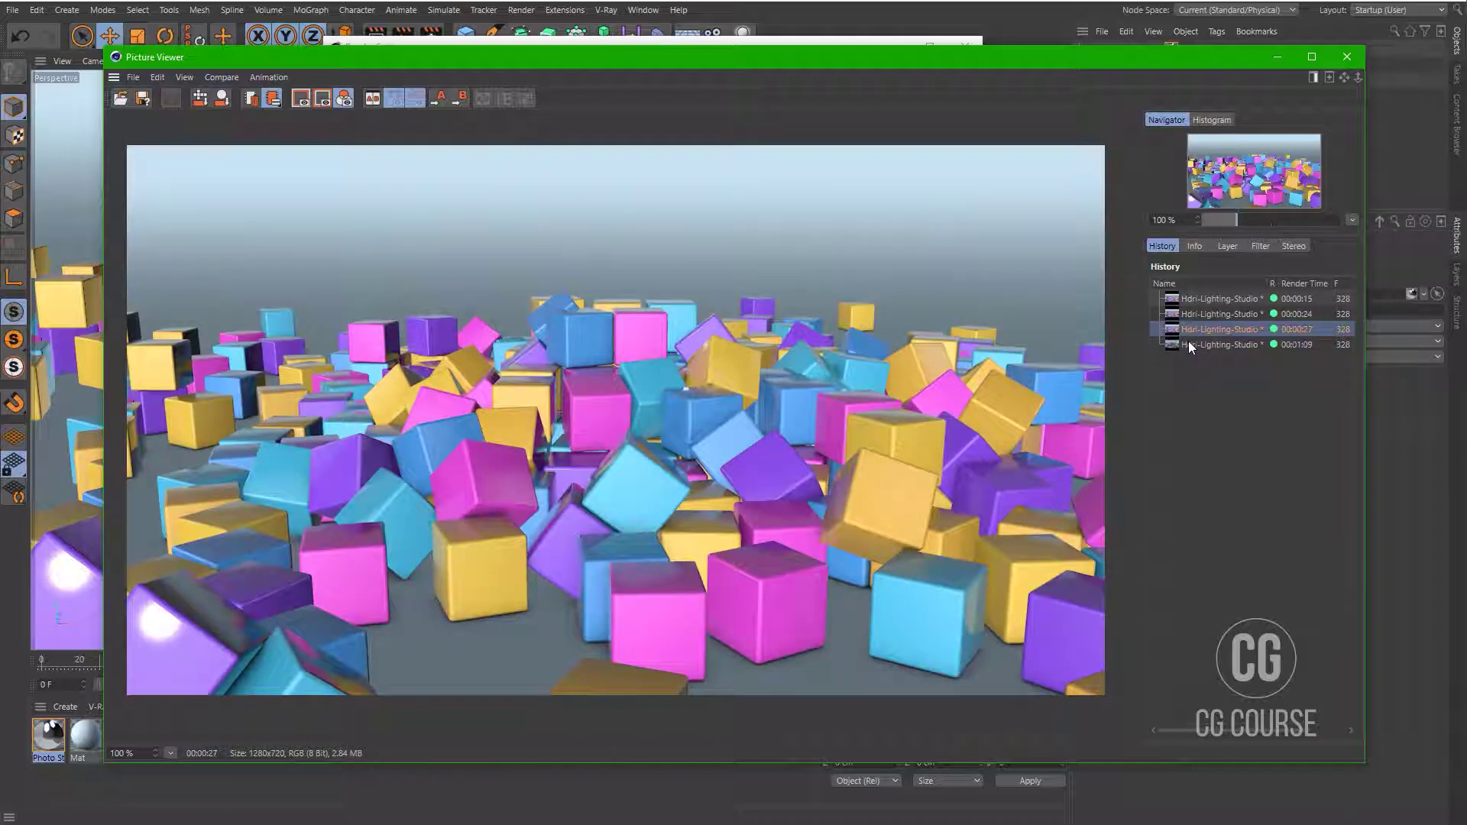
pyautogui.click(1189, 345)
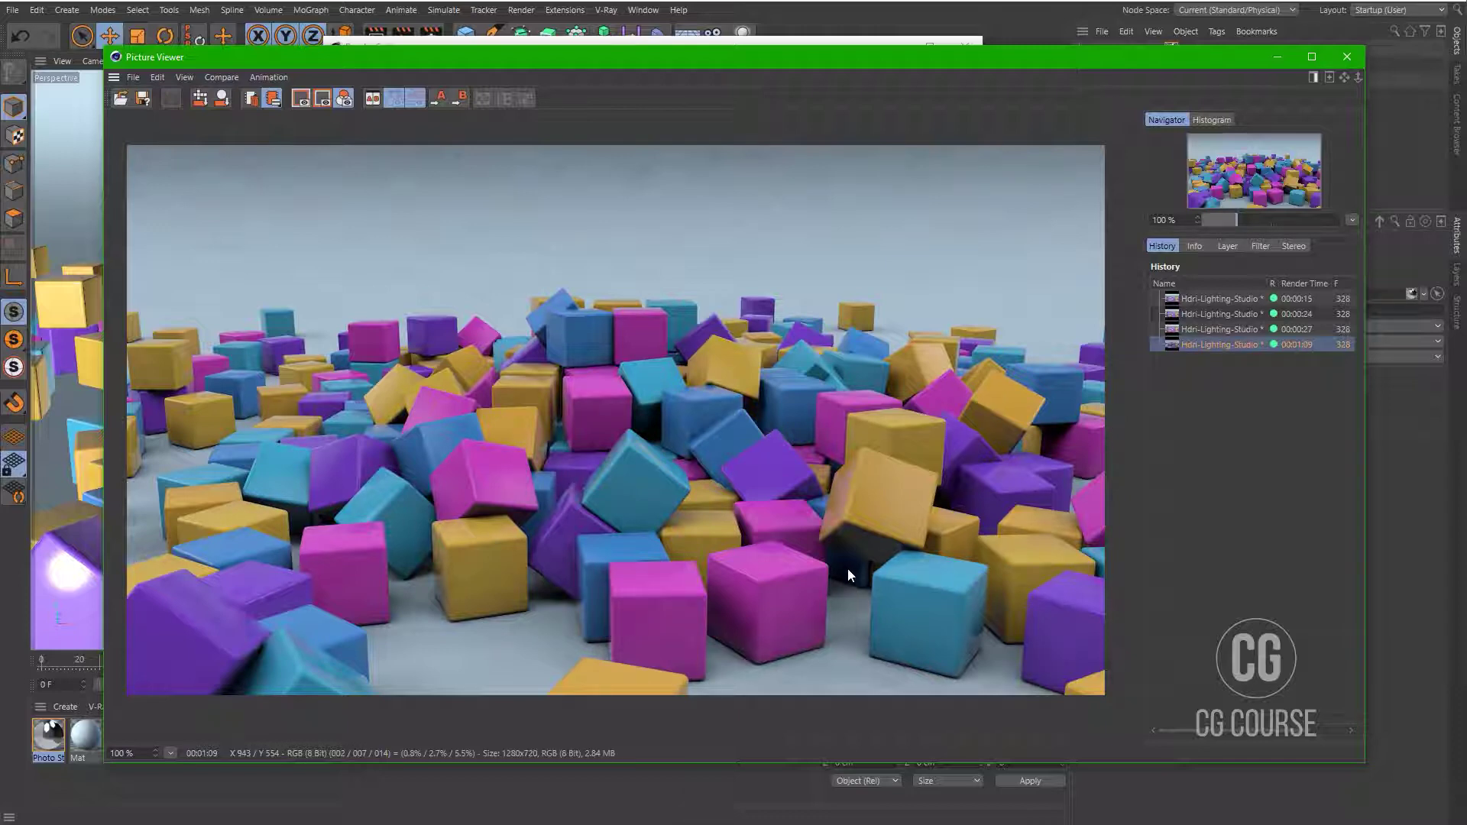
# Set Global Illumination's secondary method to Irradiance Cache and render again
pyautogui.hotkey('ctrl', 'b')
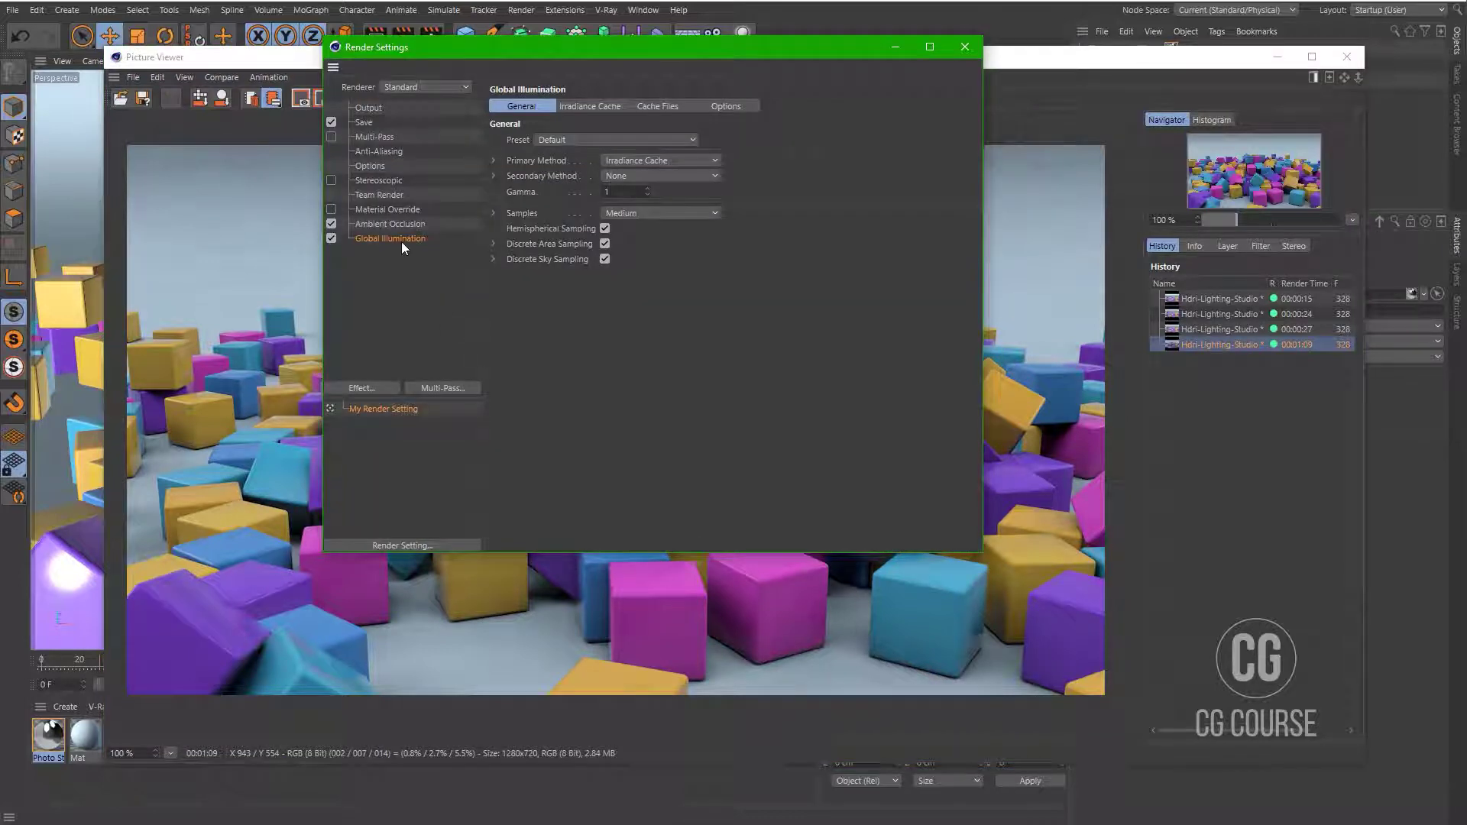
pyautogui.click(642, 175)
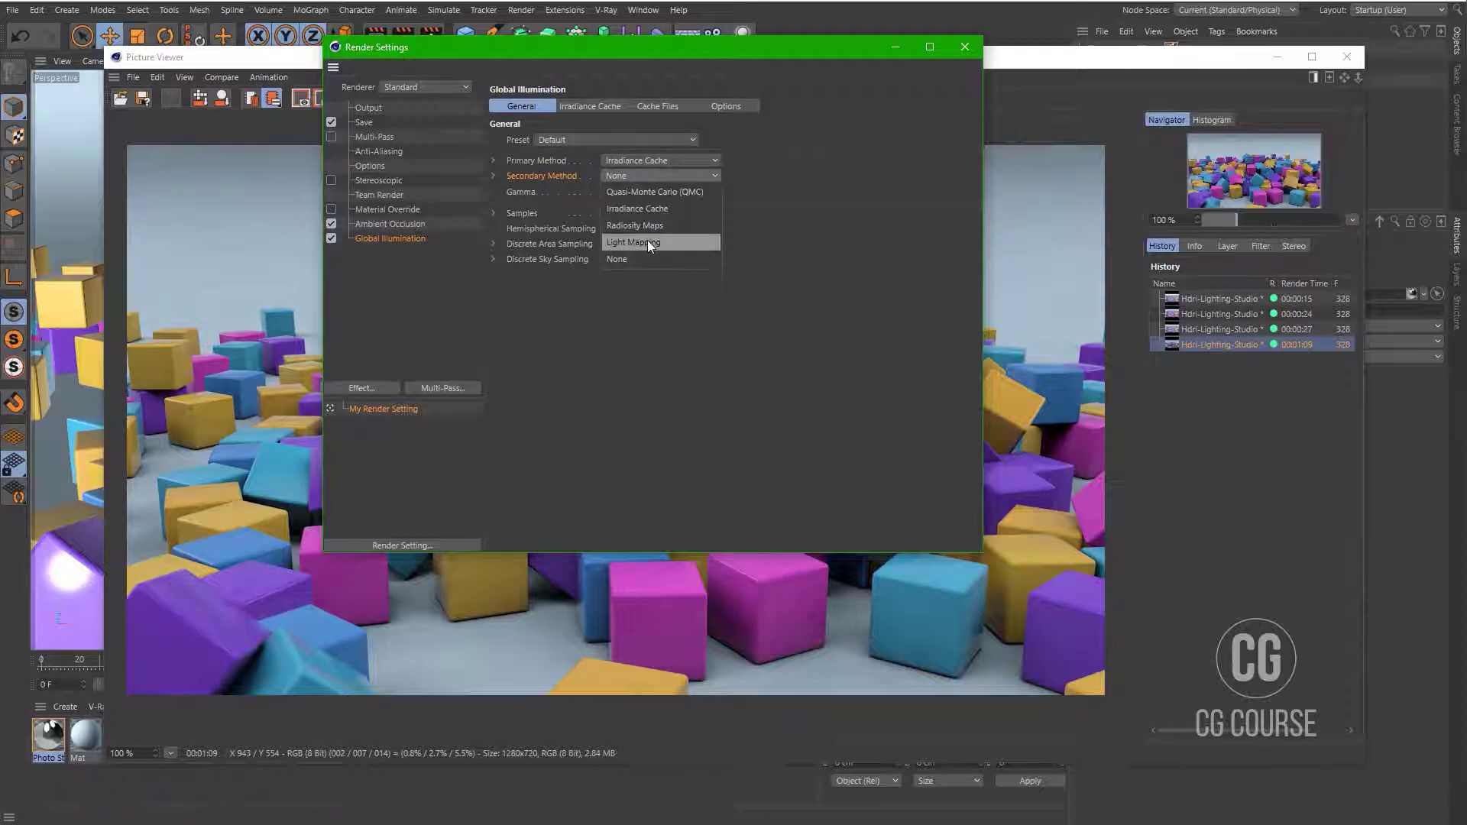
pyautogui.click(645, 211)
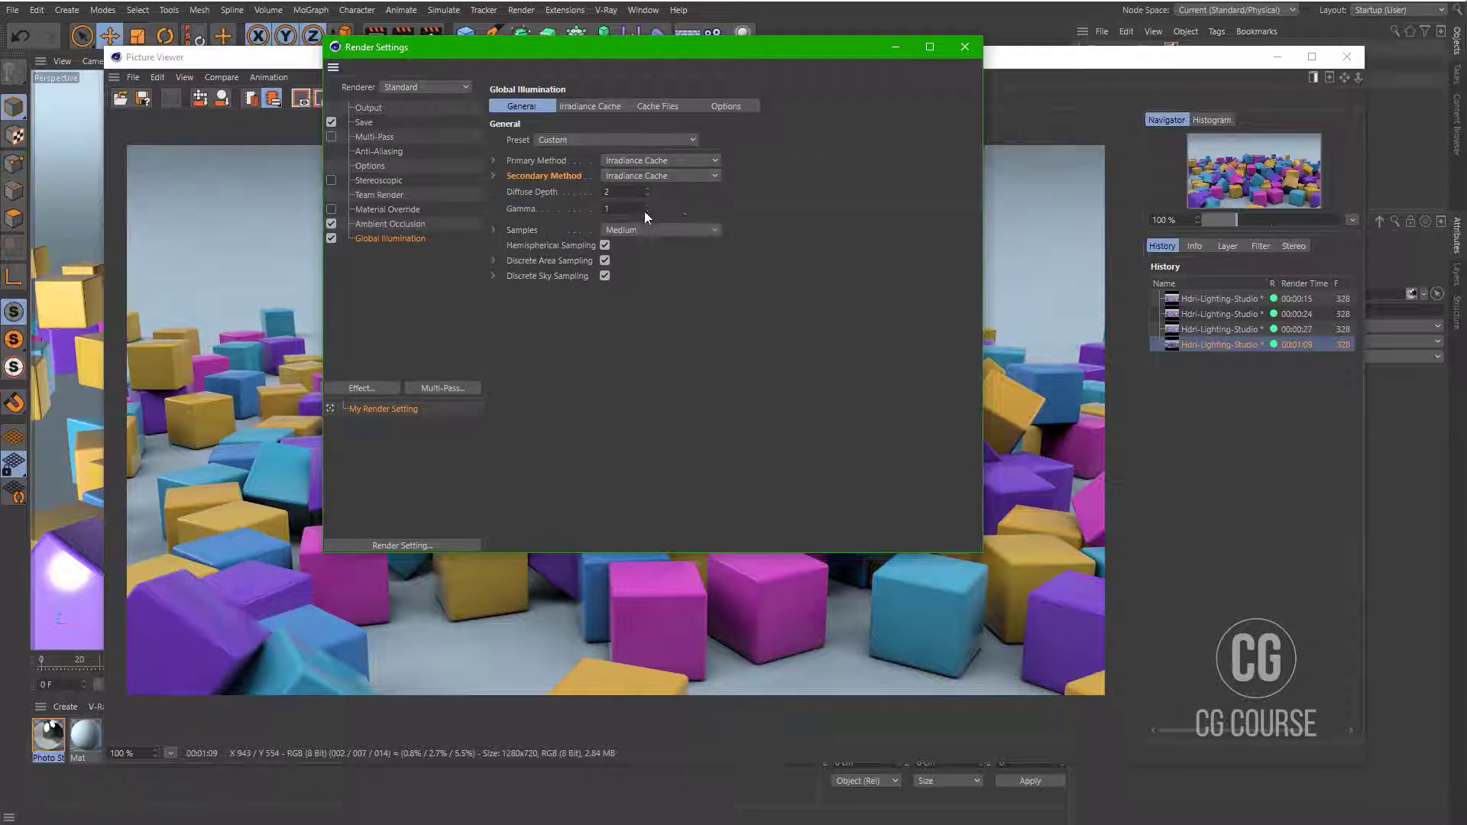
pyautogui.click(893, 48)
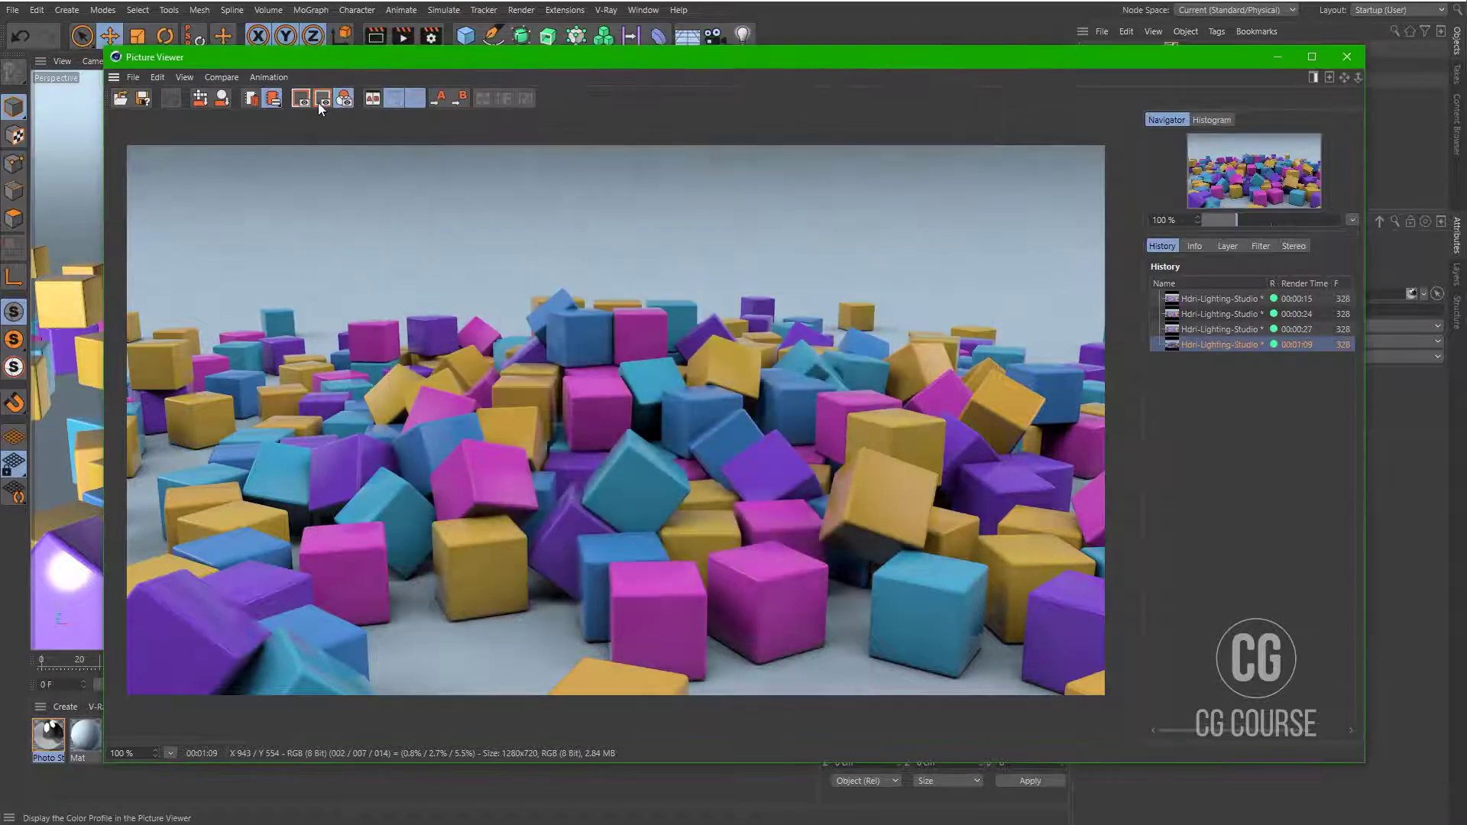
pyautogui.hotkey('shift', 'r')
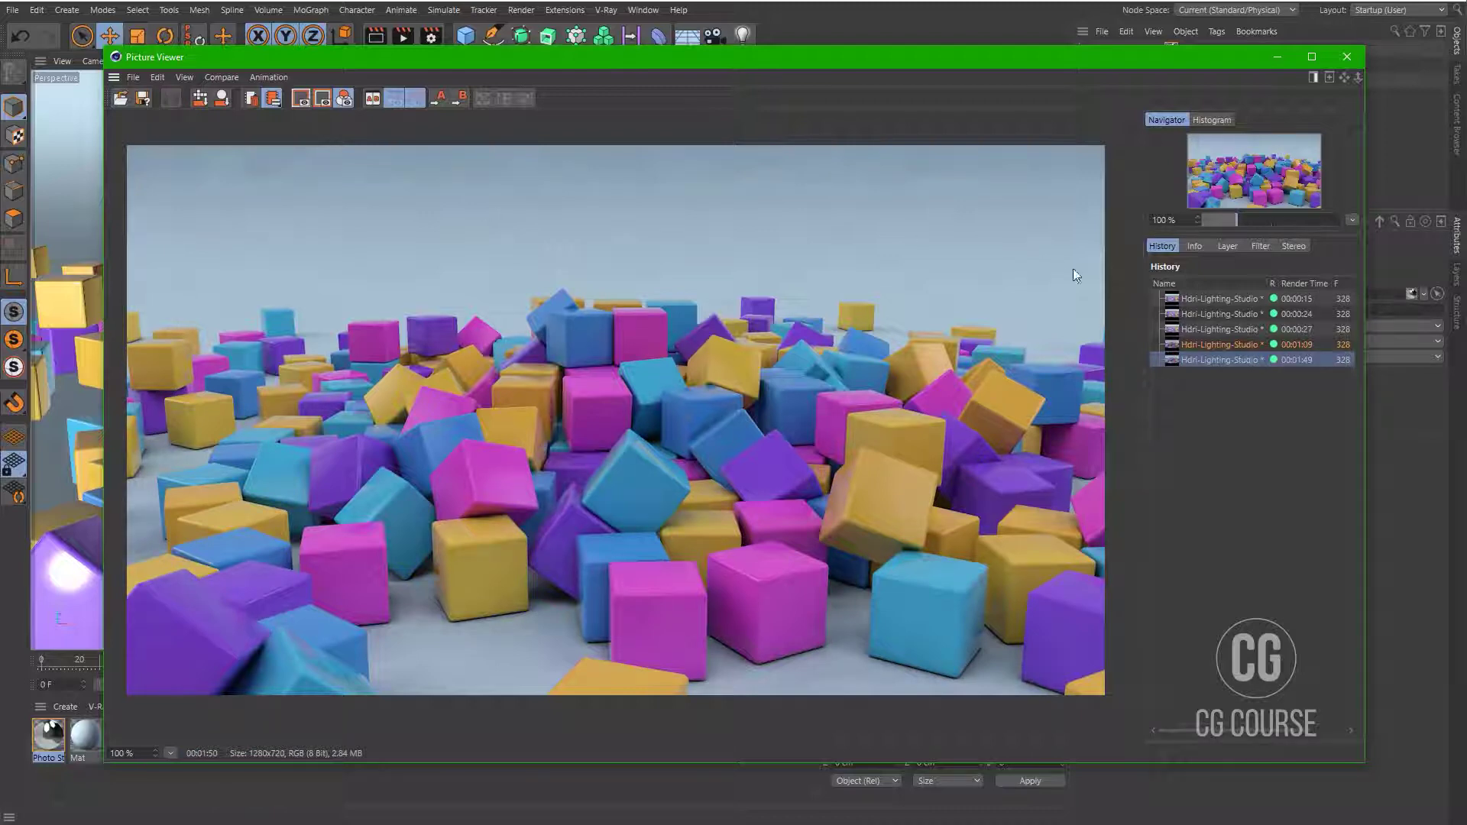
# Compare the new 00:01:49 render with the 00:01:09 one, then reopen Render Settings
pyautogui.click(1192, 345)
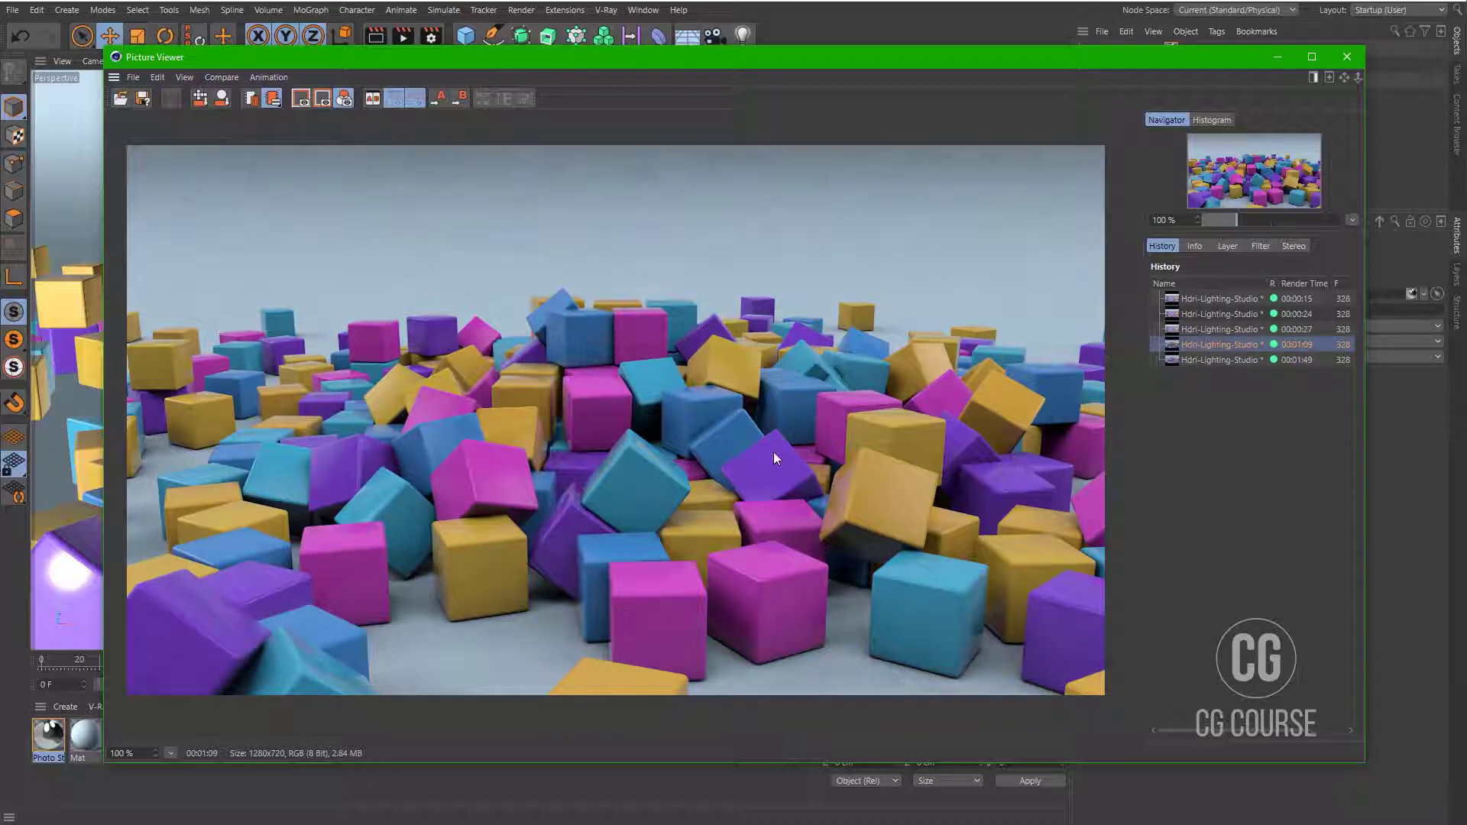
pyautogui.click(1222, 361)
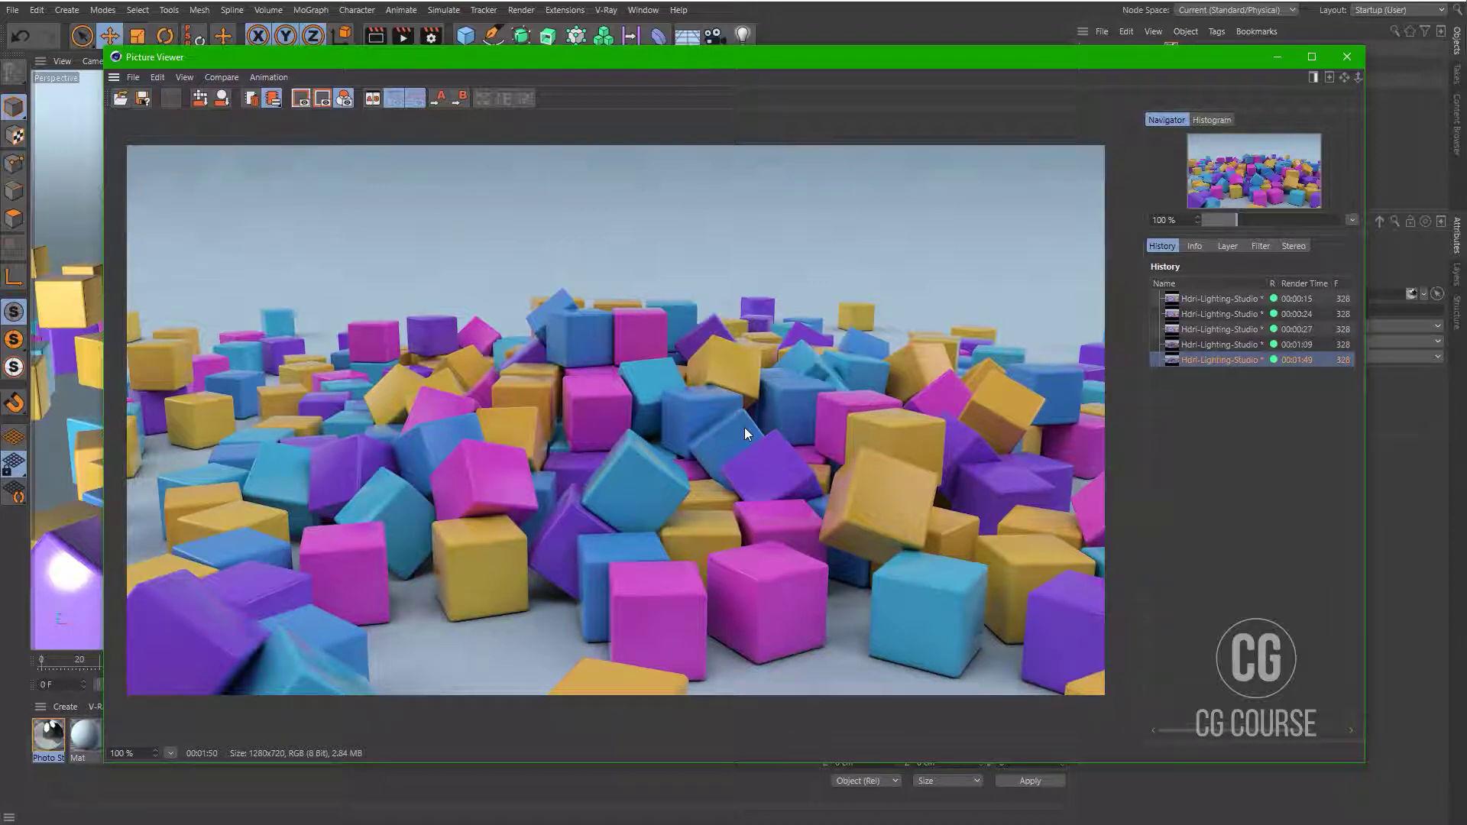
pyautogui.hotkey('ctrl', 'b')
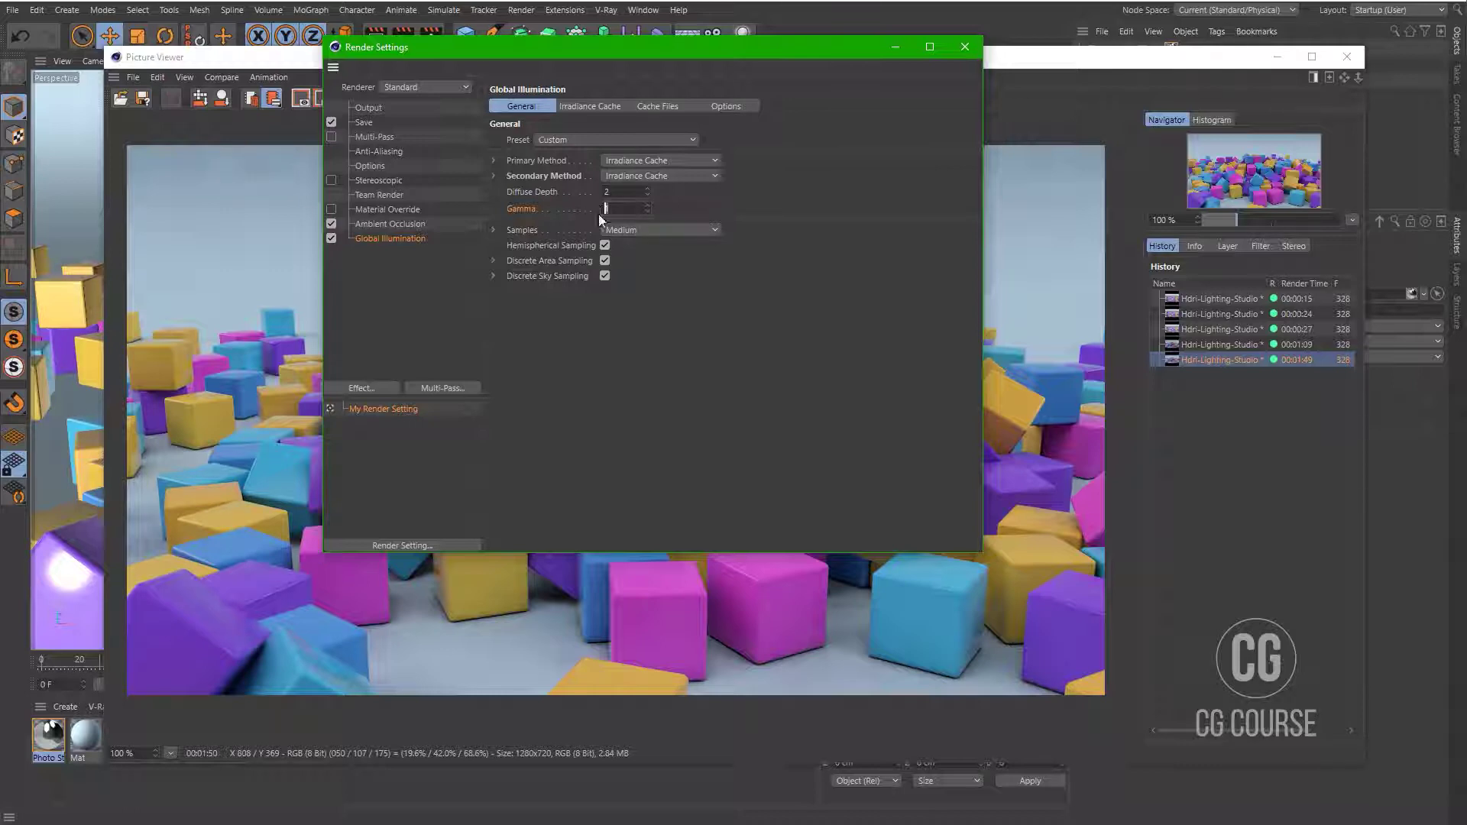
# Commit a Global Illumination gamma of 2 and render the cubes again
pyautogui.press('Return')
pyautogui.hotkey('shift', 'r')
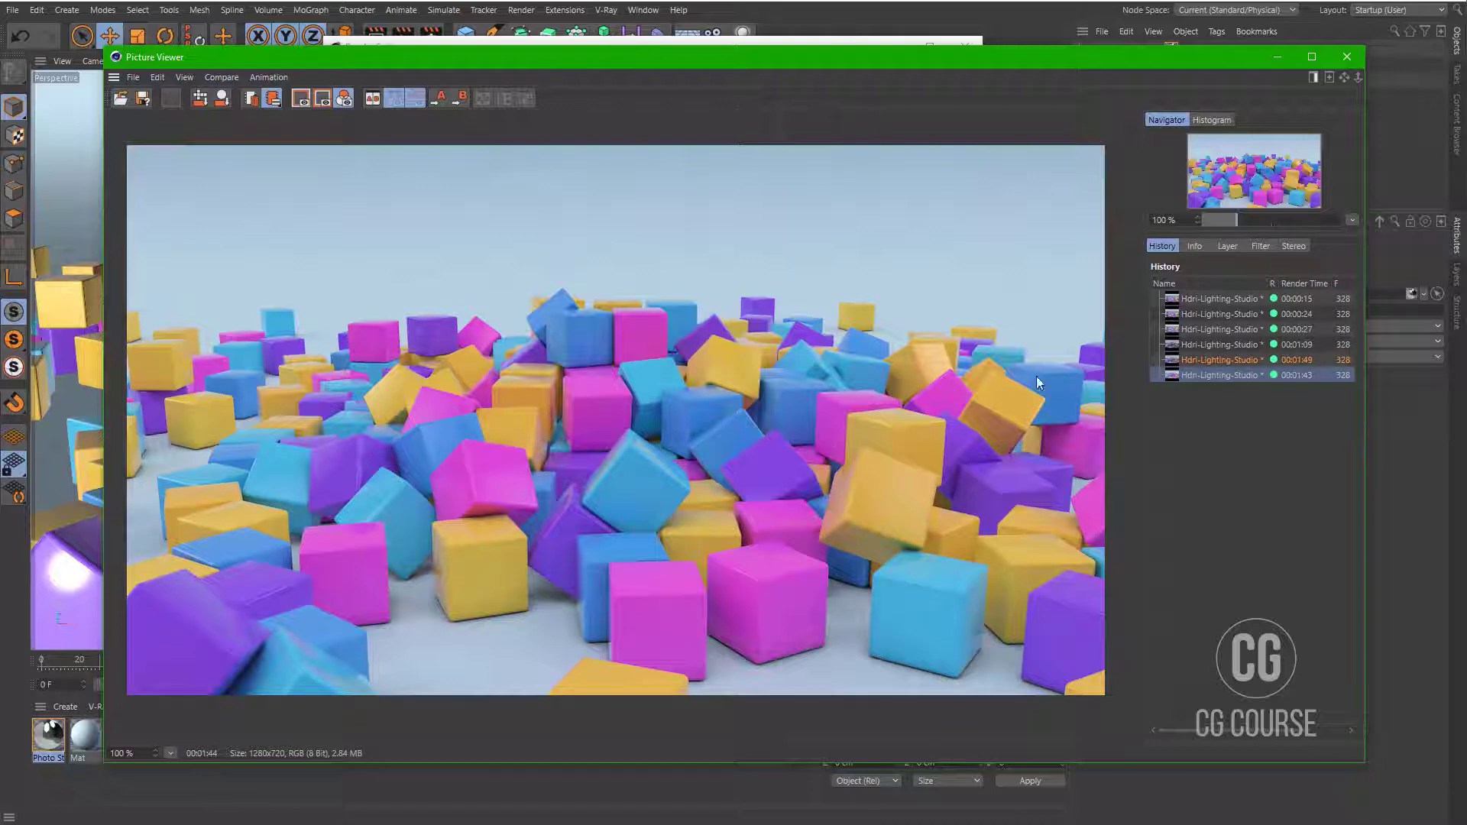
# Flick between the 00:01:49 and 00:01:43 renders, then step back to the 00:00:15 and 00:00:24 renders
pyautogui.click(1199, 360)
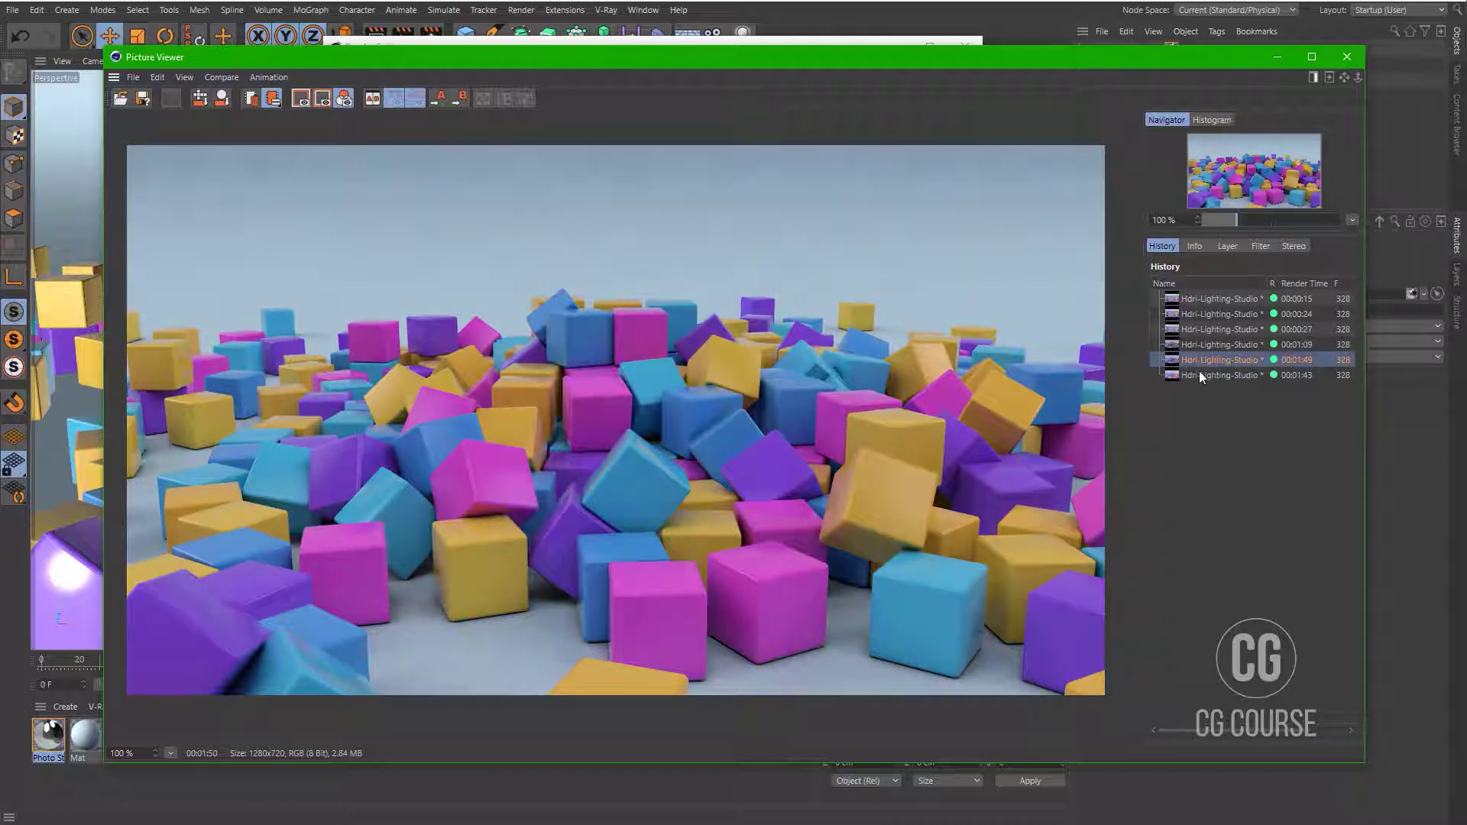
pyautogui.click(1199, 375)
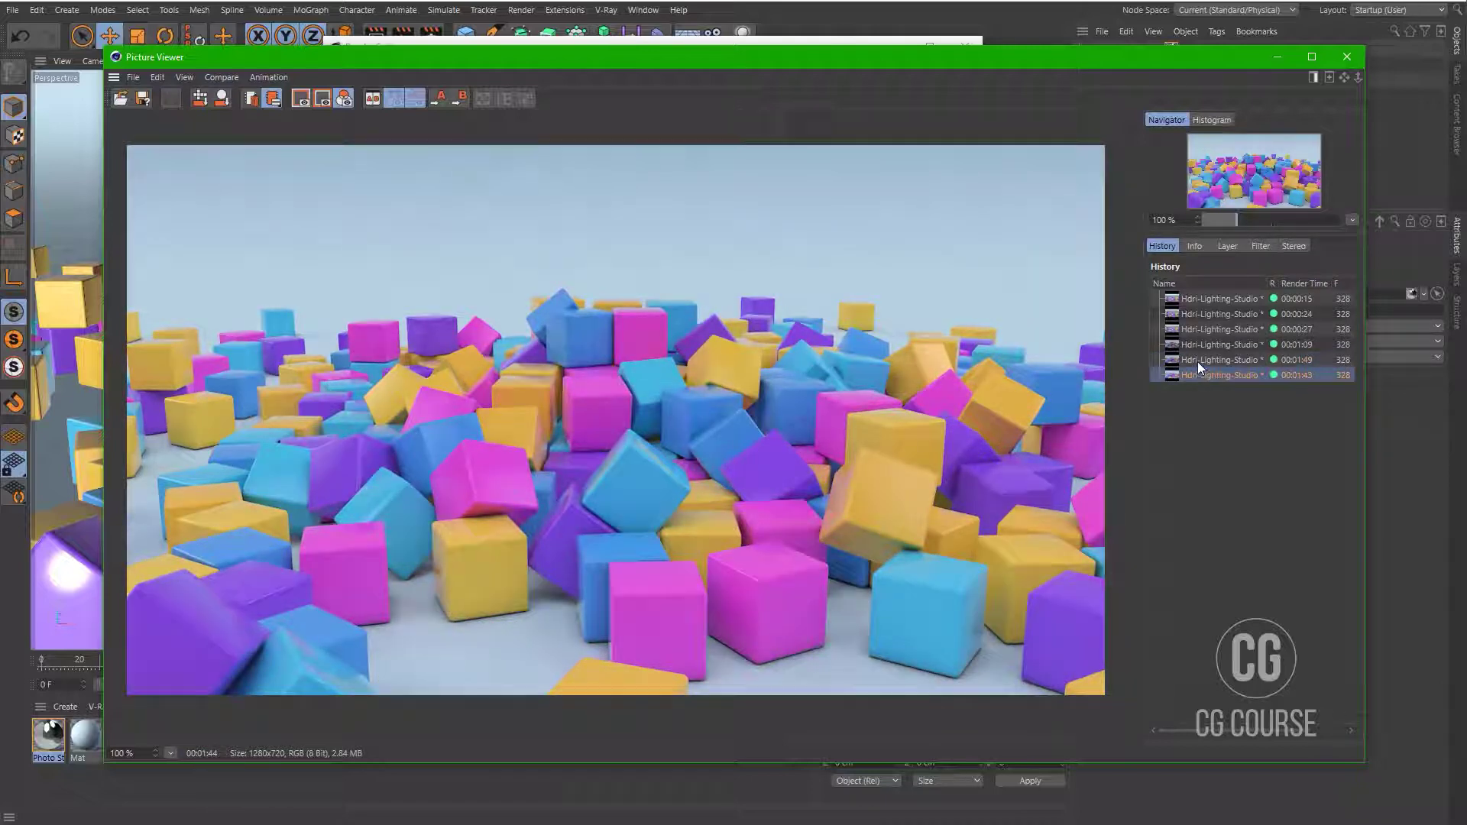
pyautogui.click(1199, 361)
pyautogui.click(1198, 373)
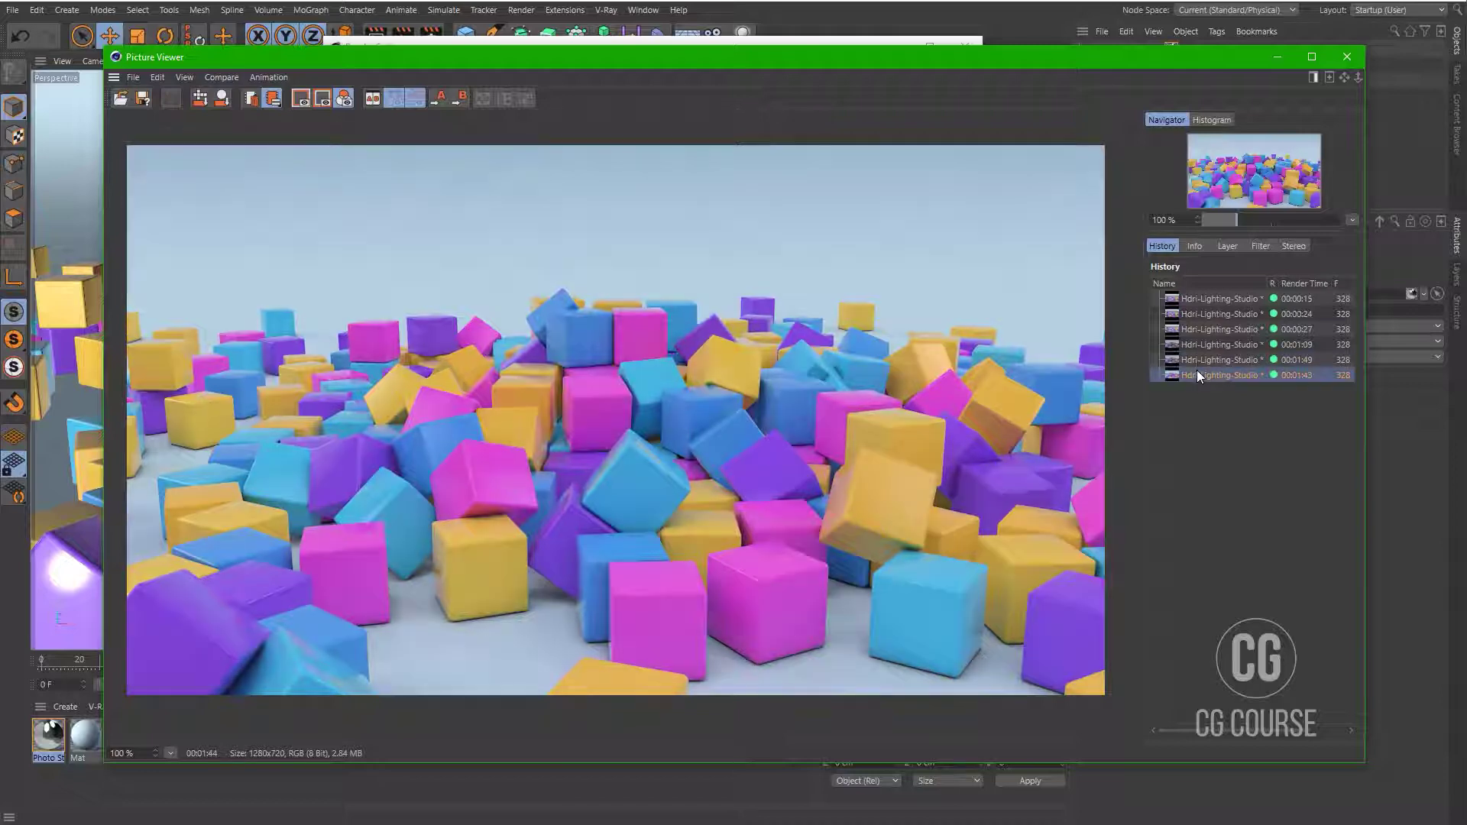
pyautogui.click(1194, 304)
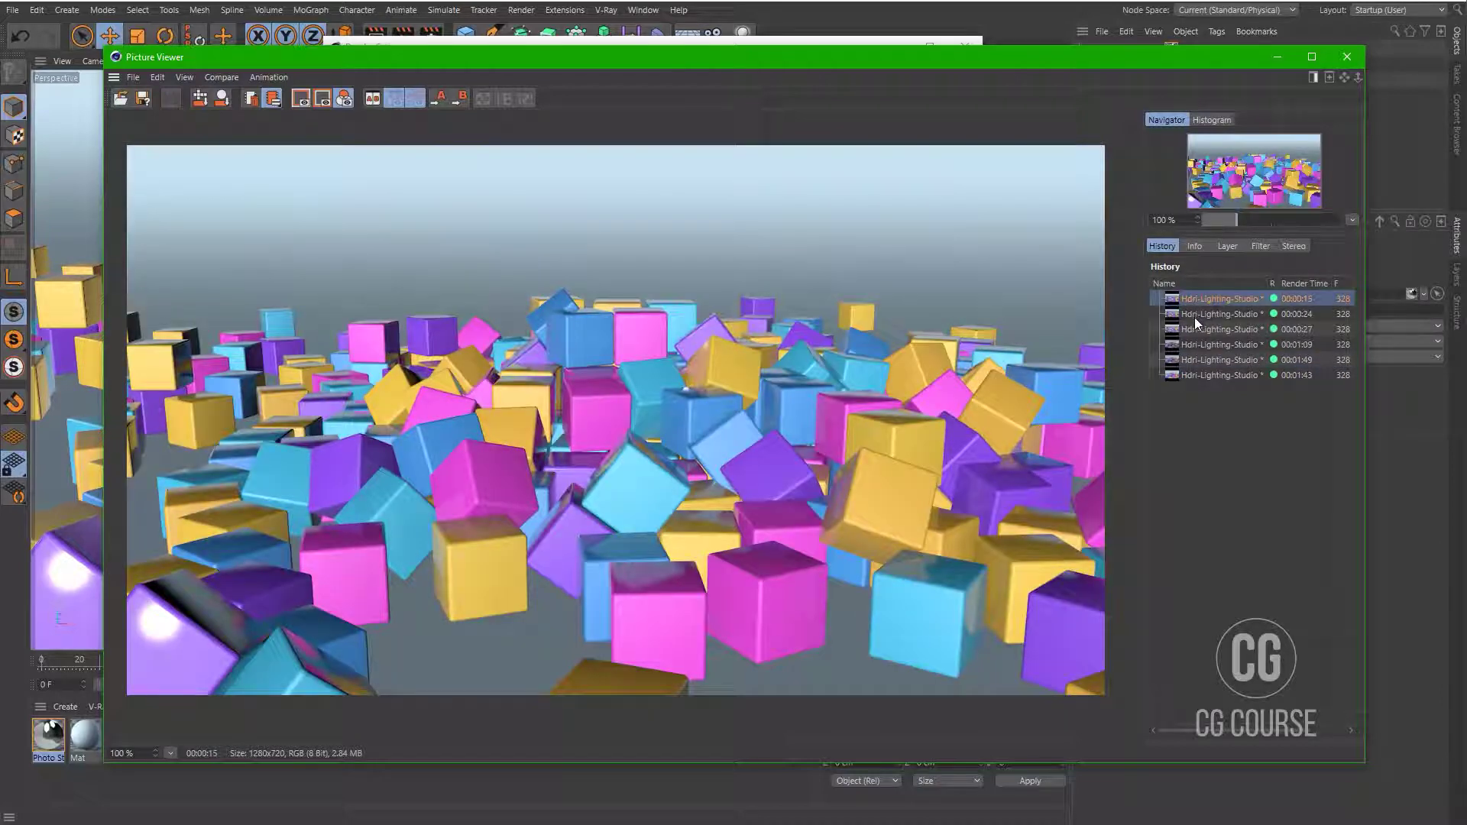
pyautogui.click(1195, 315)
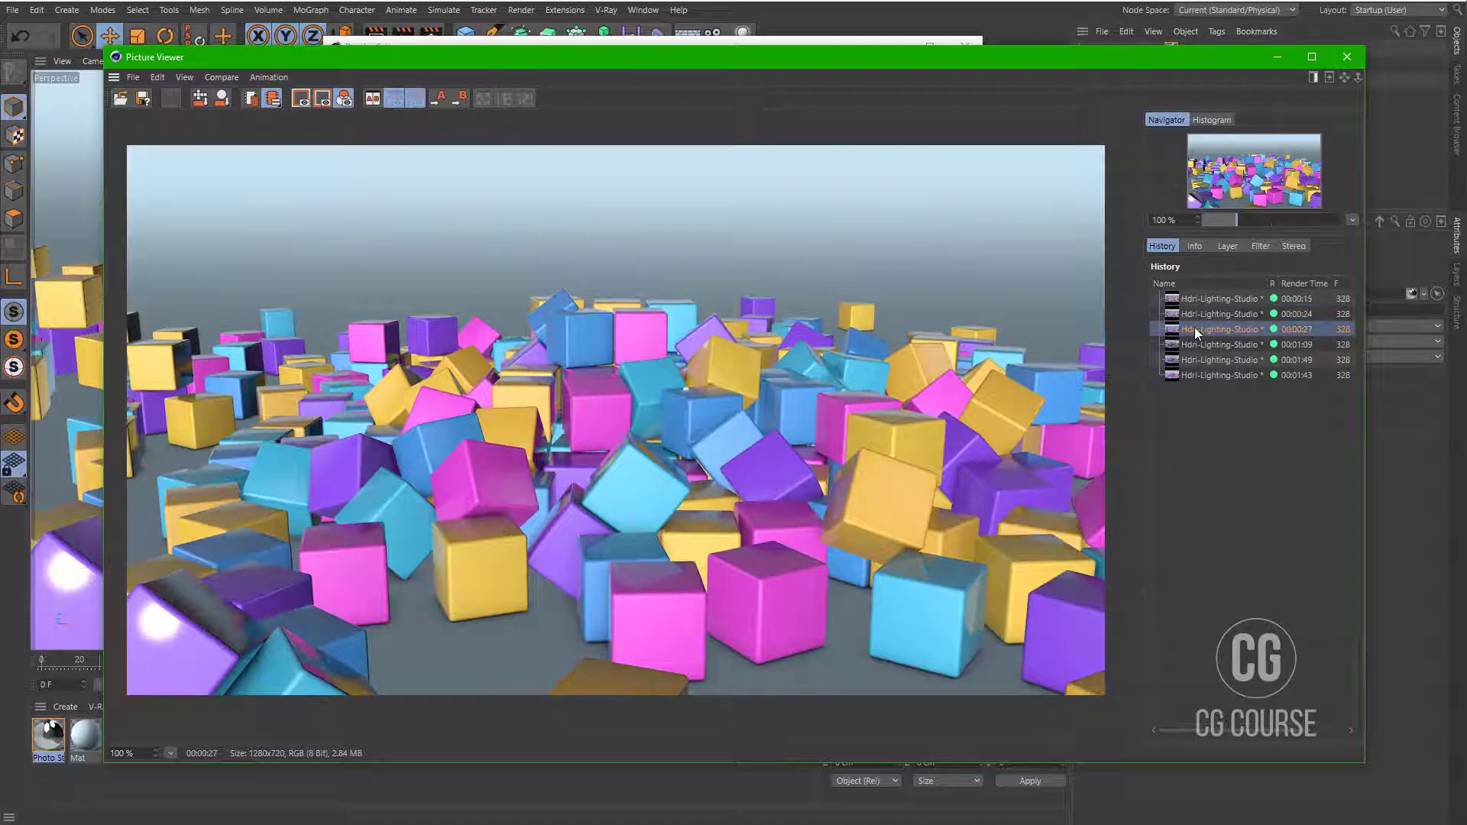